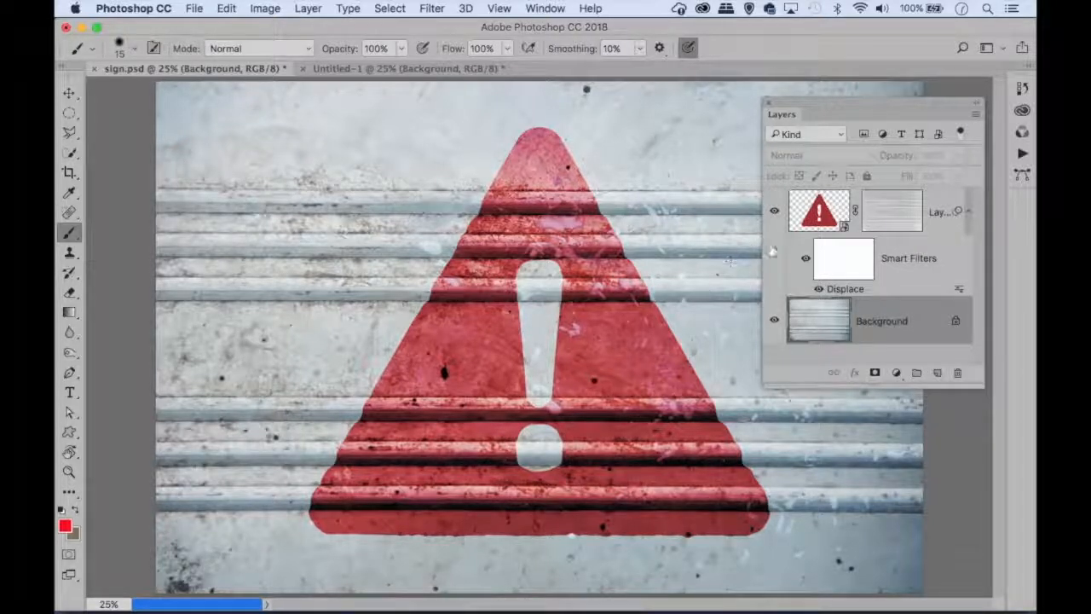
# Compare the finished sign.psd composite with the sign layer hidden and shown, and with its Displace filter off and on
pyautogui.click(774, 211)
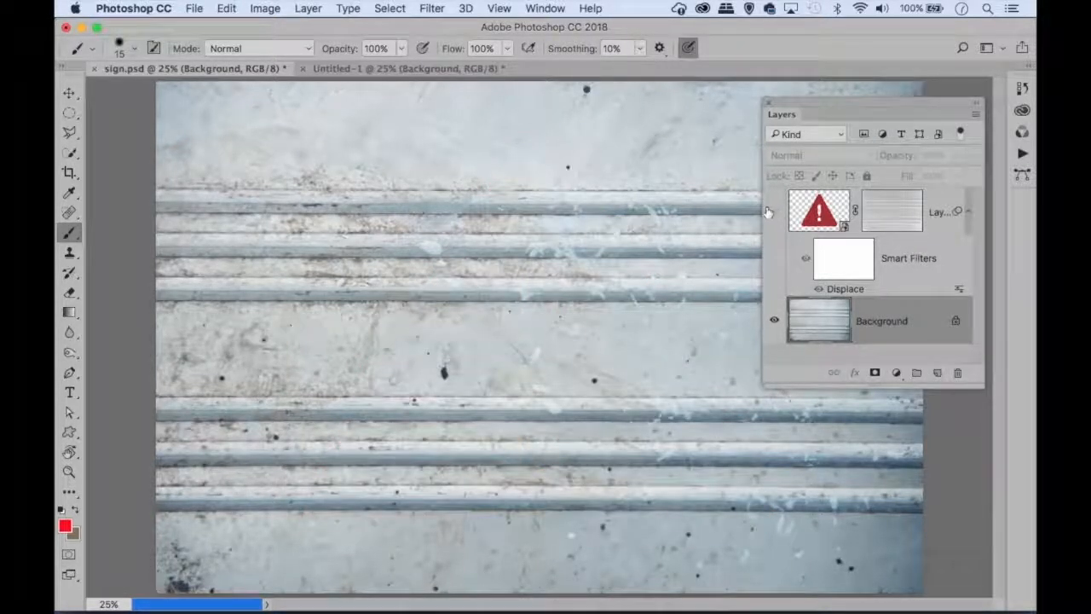
pyautogui.click(774, 213)
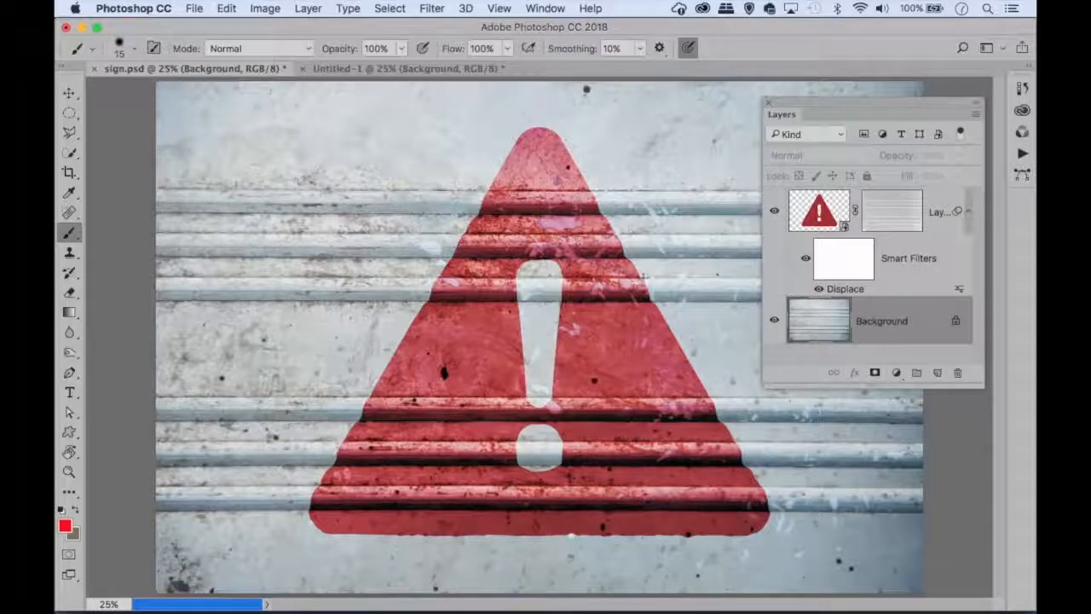
pyautogui.click(818, 289)
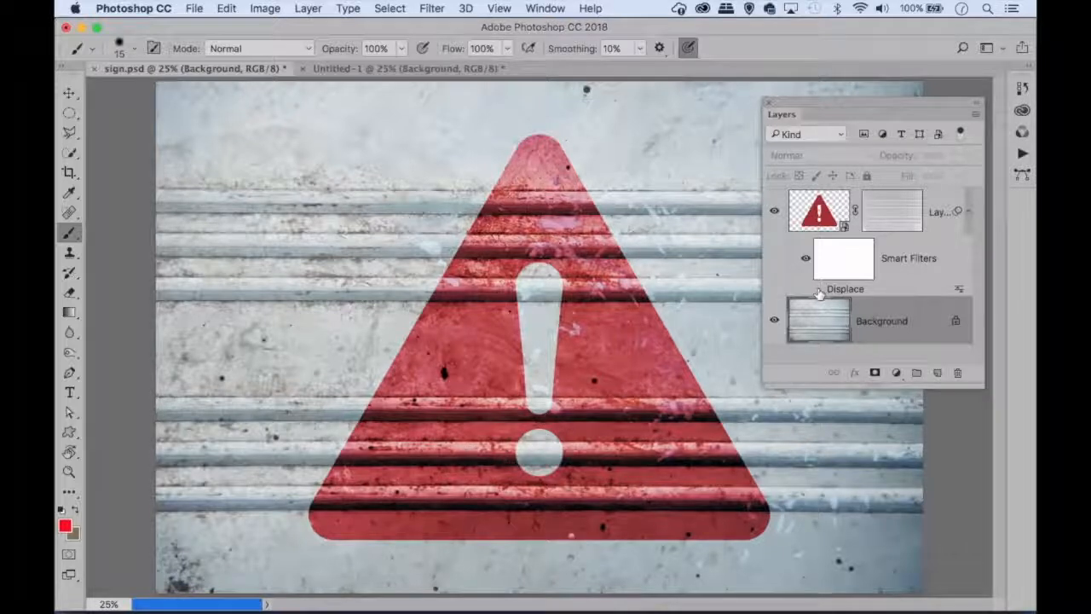
pyautogui.click(818, 290)
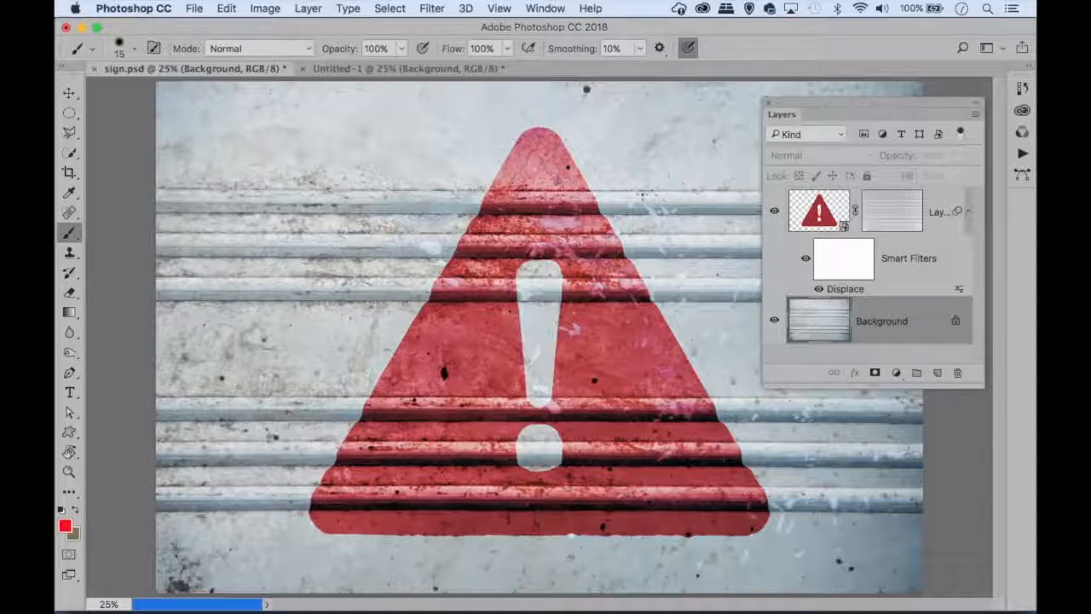
# Duplicate the Untitled-1 metal texture image as Untitled-1 copy and desaturate the duplicate
pyautogui.click(397, 68)
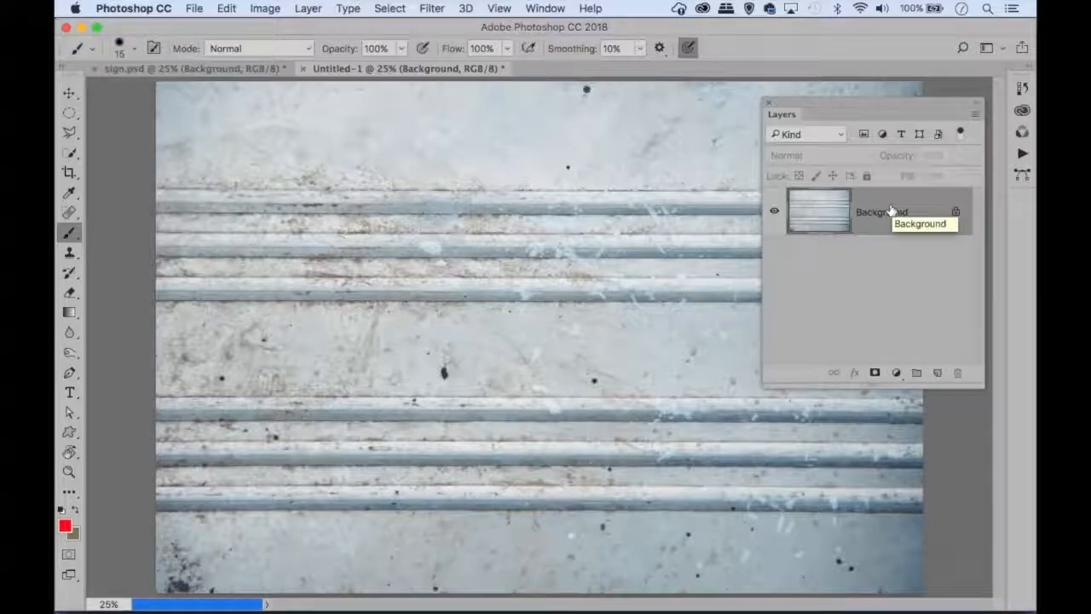
pyautogui.click(264, 10)
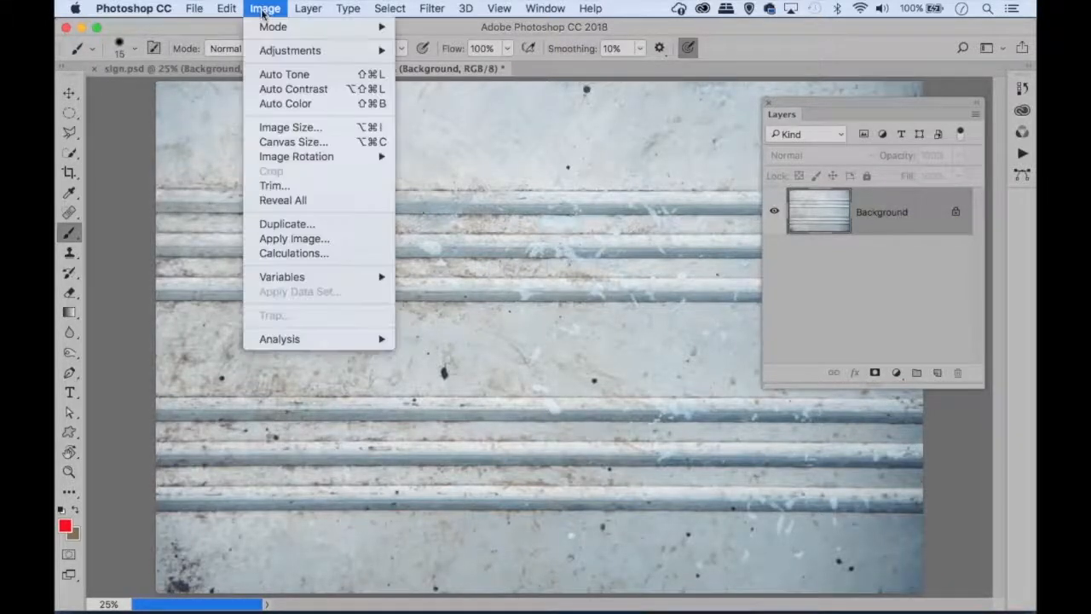
pyautogui.click(293, 226)
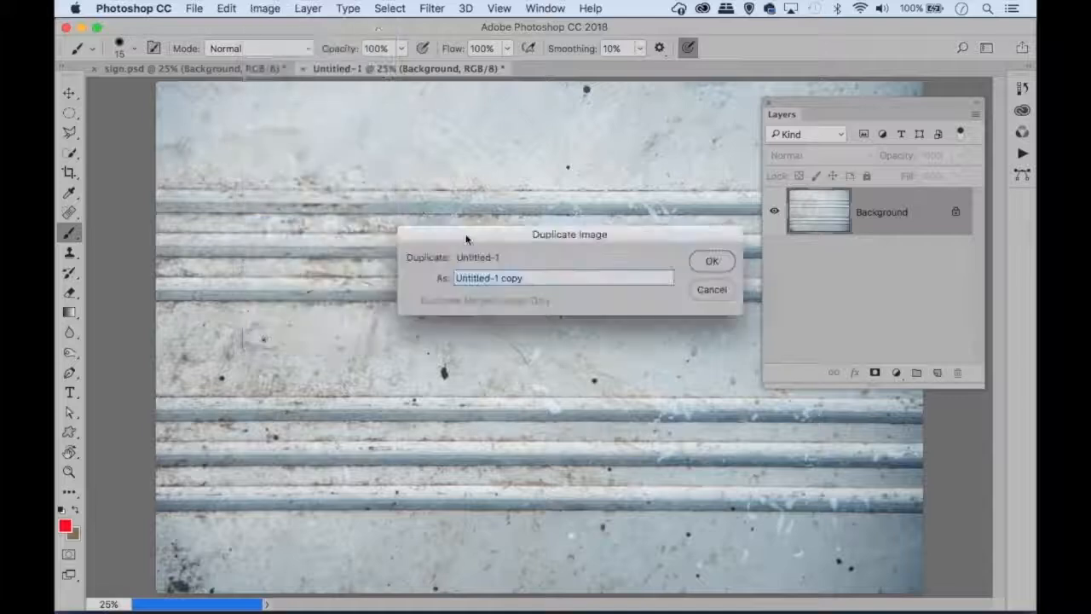
pyautogui.click(712, 262)
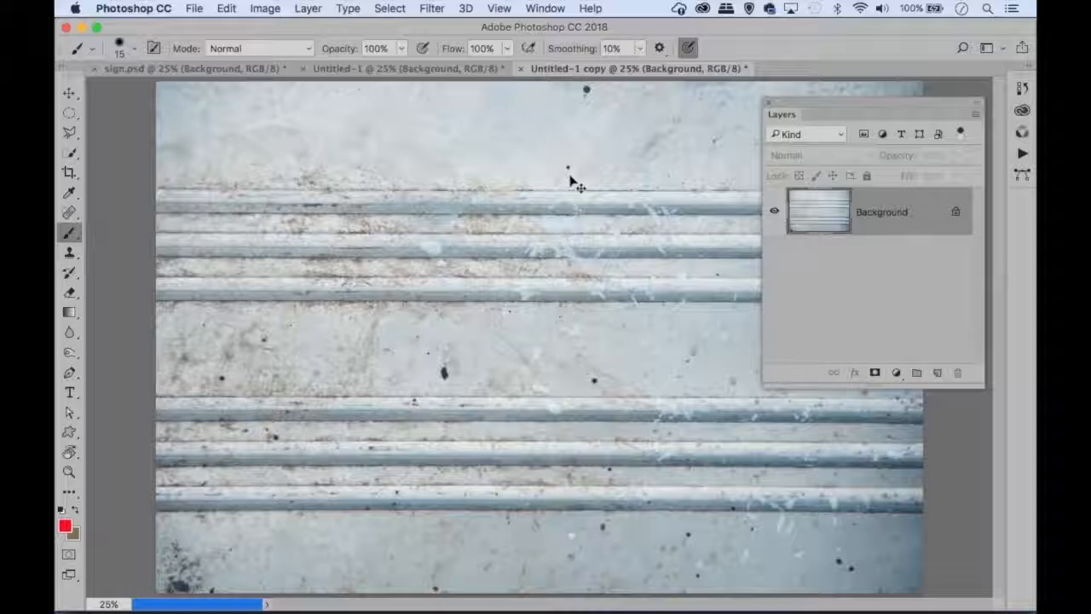
pyautogui.press('super+shift+u')
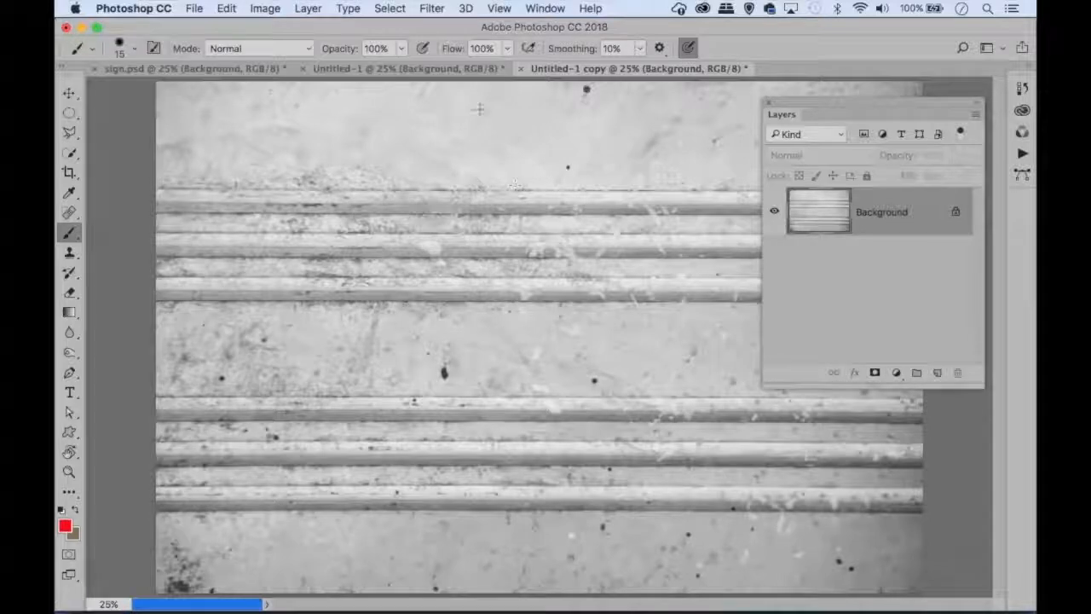
# Apply a Gaussian Blur with a 5.4-pixel radius to the desaturated texture
pyautogui.click(434, 11)
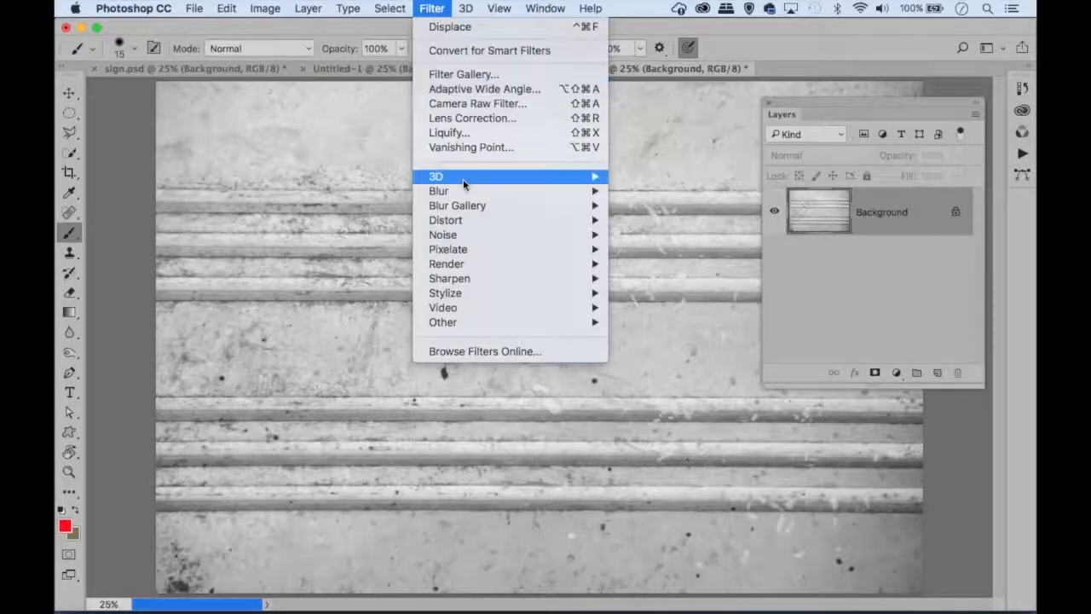
pyautogui.moveTo(482, 193)
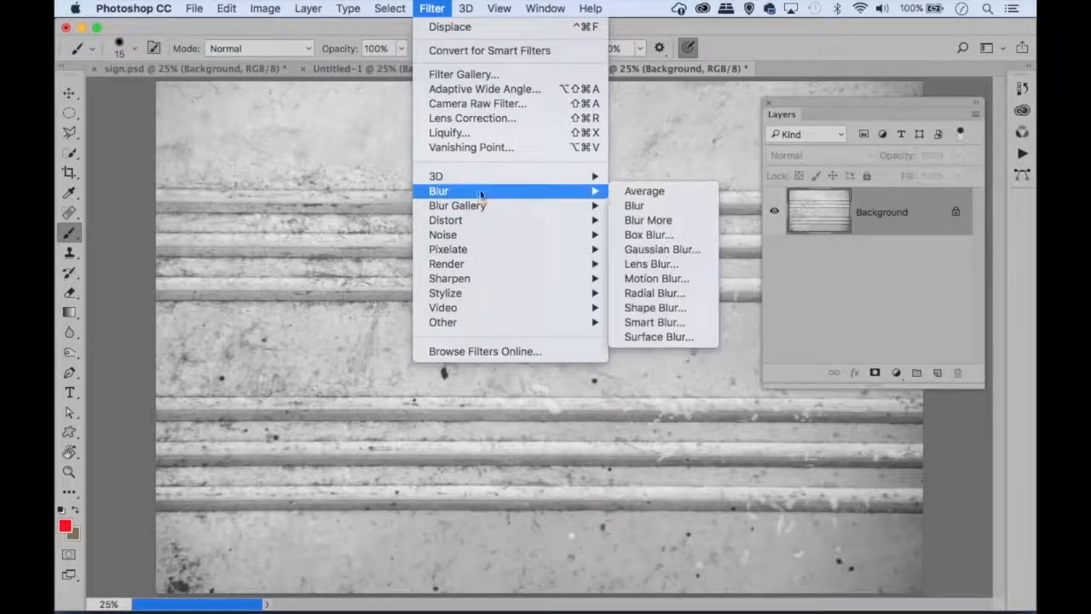
pyautogui.click(663, 248)
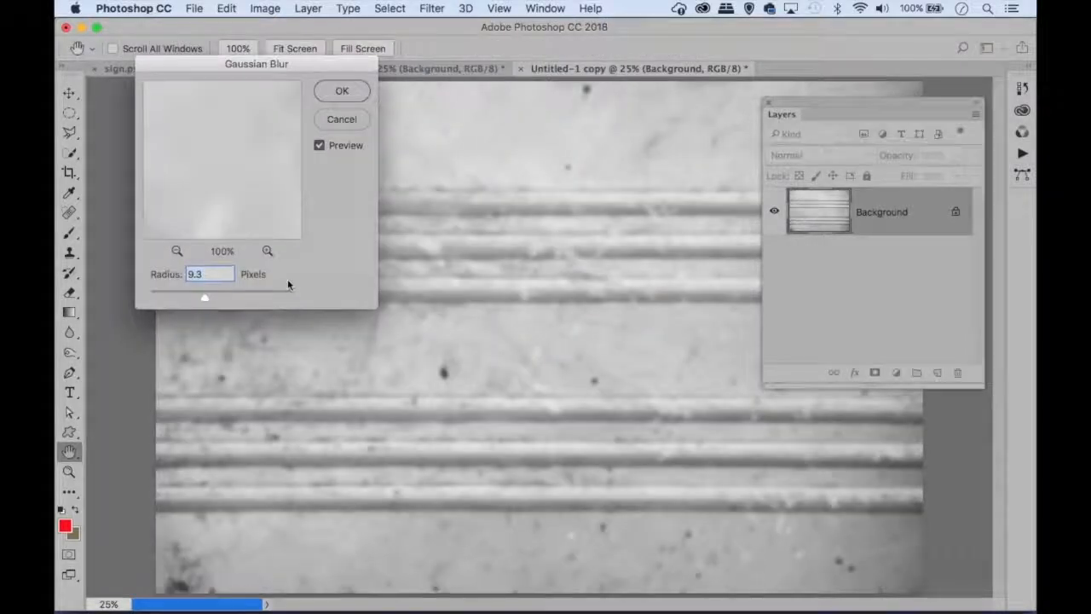
pyautogui.moveTo(202, 298); pyautogui.dragTo(197, 298)
pyautogui.moveTo(193, 295); pyautogui.dragTo(189, 298)
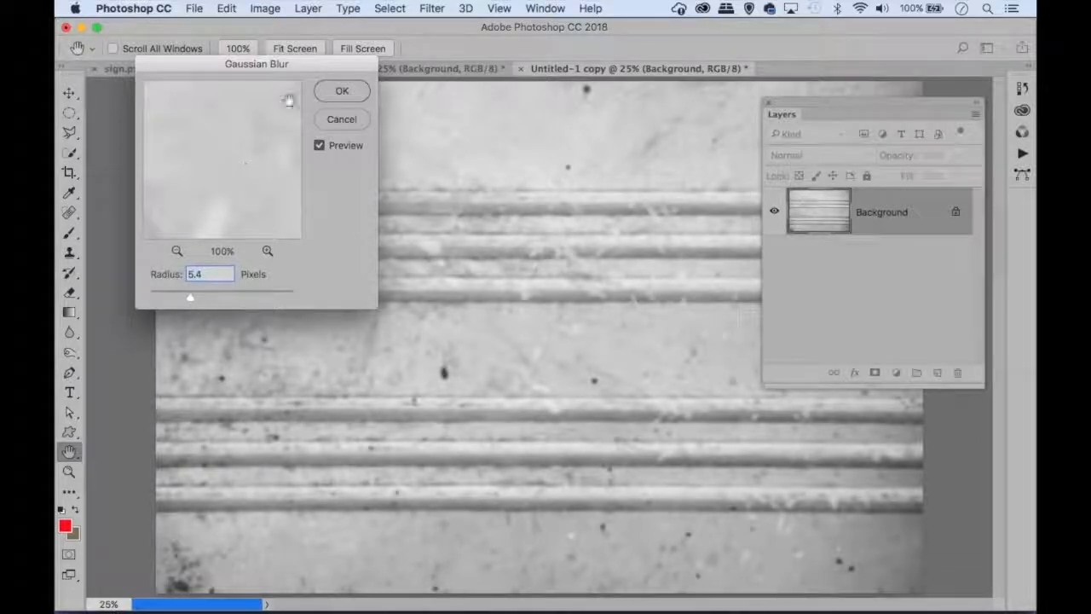
pyautogui.click(343, 90)
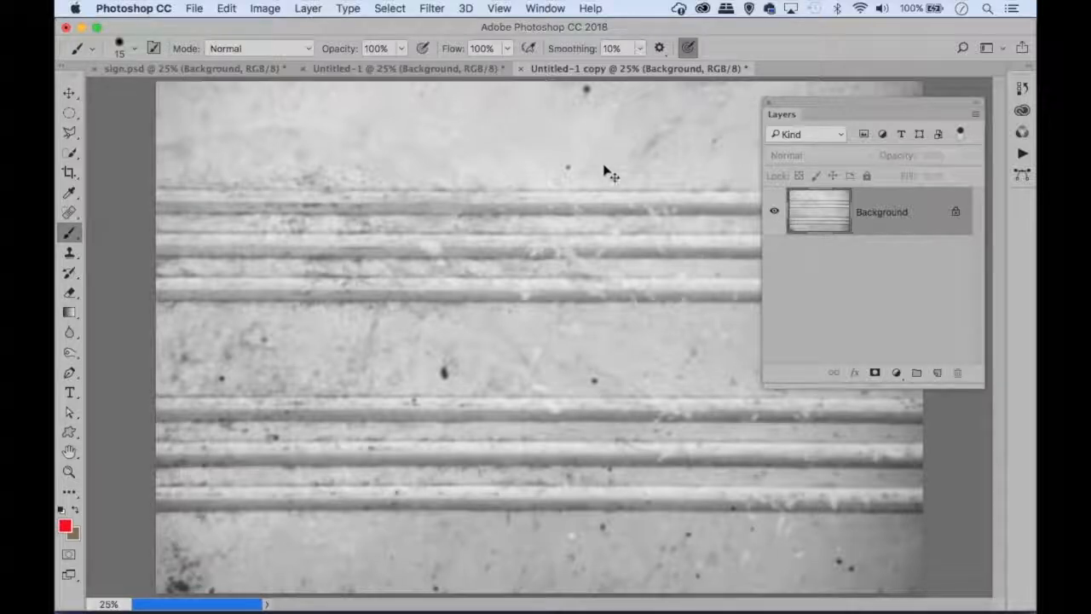
# Increase the texture's contrast with Curves, darkening the tones at input 113 to output 72 and adding a second curve point in the highlights
pyautogui.press('super+m')
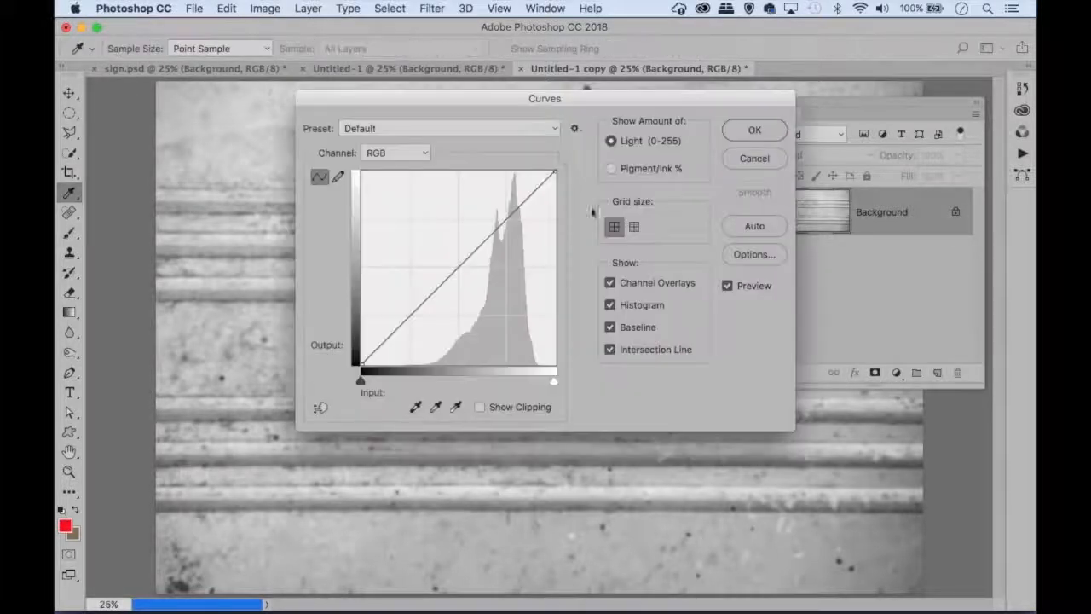
pyautogui.moveTo(550, 96); pyautogui.dragTo(800, 70)
pyautogui.moveTo(673, 275); pyautogui.dragTo(697, 282)
pyautogui.click(746, 200)
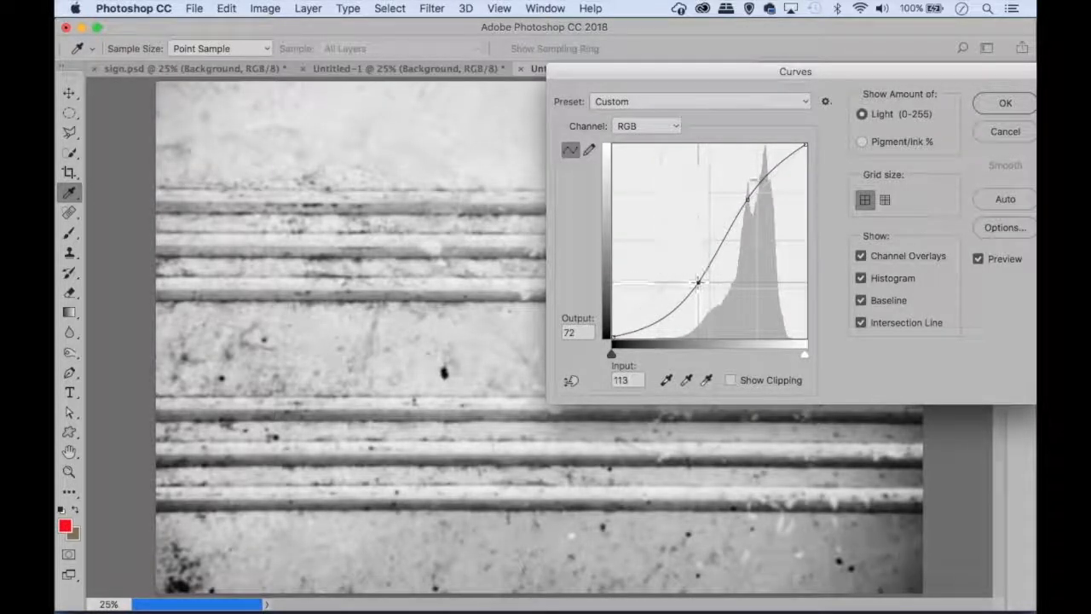
pyautogui.moveTo(747, 199); pyautogui.dragTo(761, 192)
pyautogui.moveTo(738, 71); pyautogui.dragTo(430, 88)
pyautogui.click(669, 116)
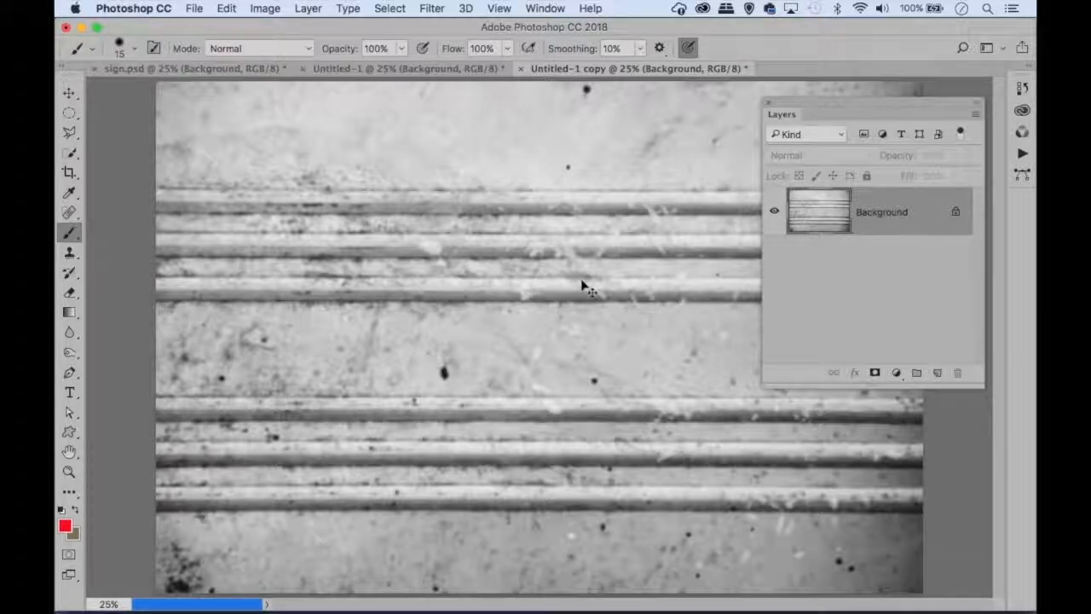
# Save the grayscale texture as map.psd in Photoshop format
pyautogui.press('super+shift+s')
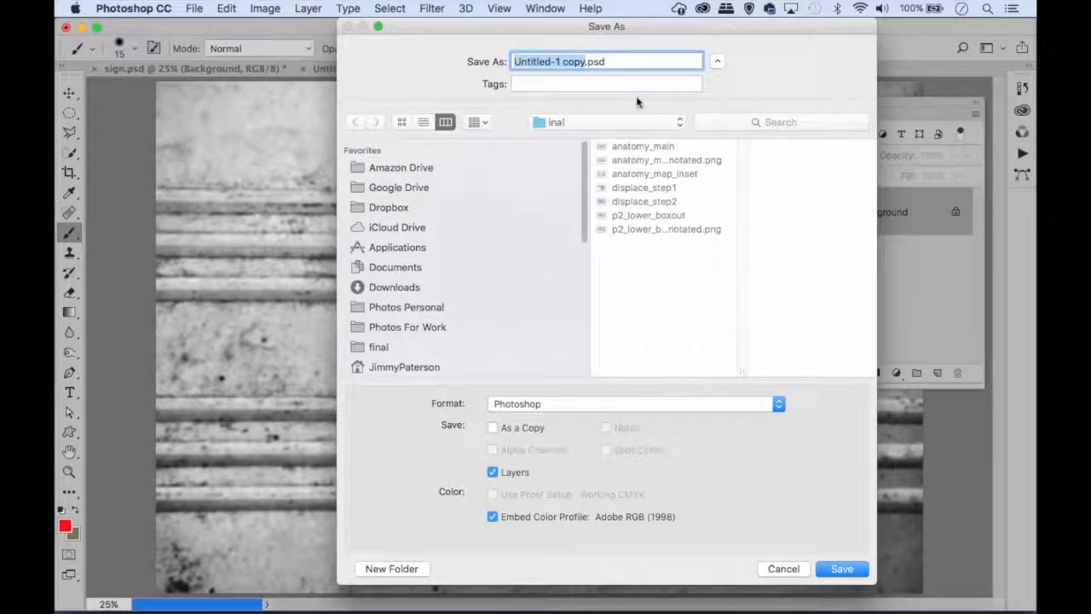
pyautogui.write('map')
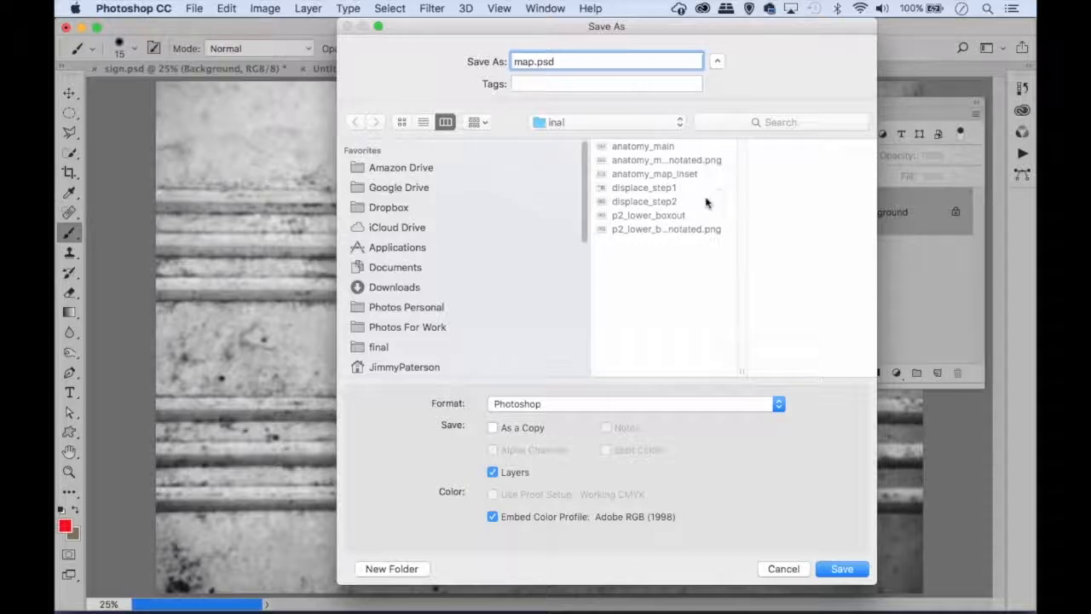
pyautogui.click(525, 404)
pyautogui.click(546, 409)
pyautogui.click(840, 569)
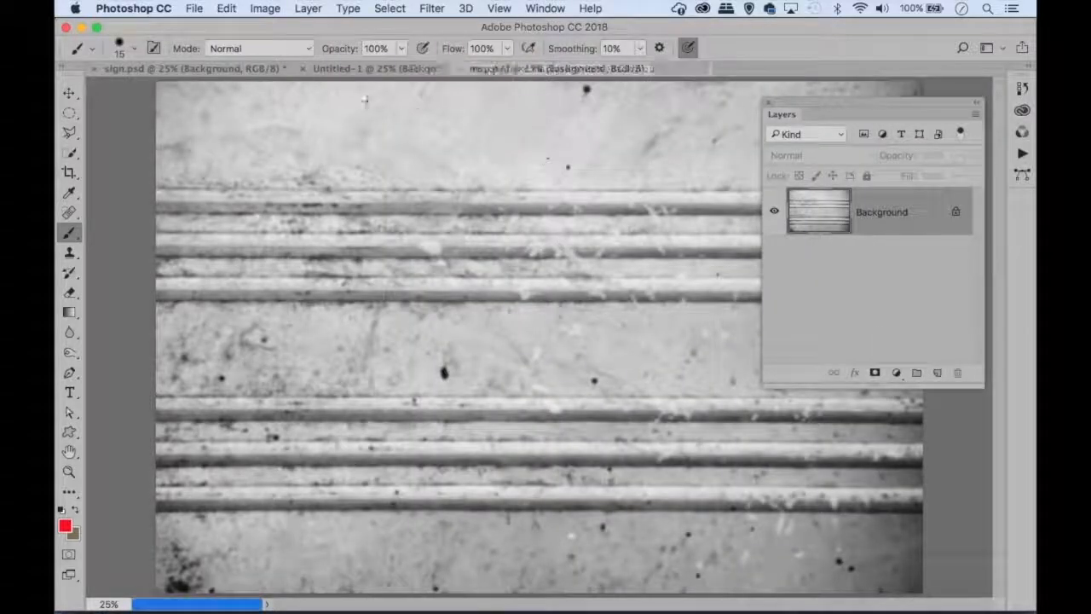
# Place warning_sign.png over the colour texture in Untitled-1 at its default size and position
pyautogui.click(349, 70)
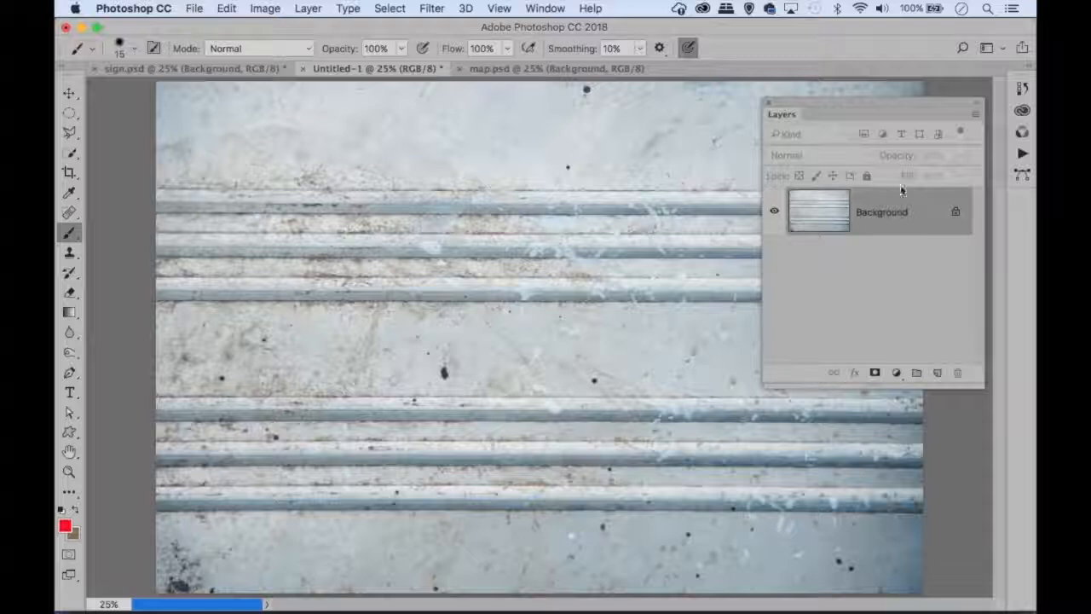
pyautogui.click(193, 7)
pyautogui.click(259, 285)
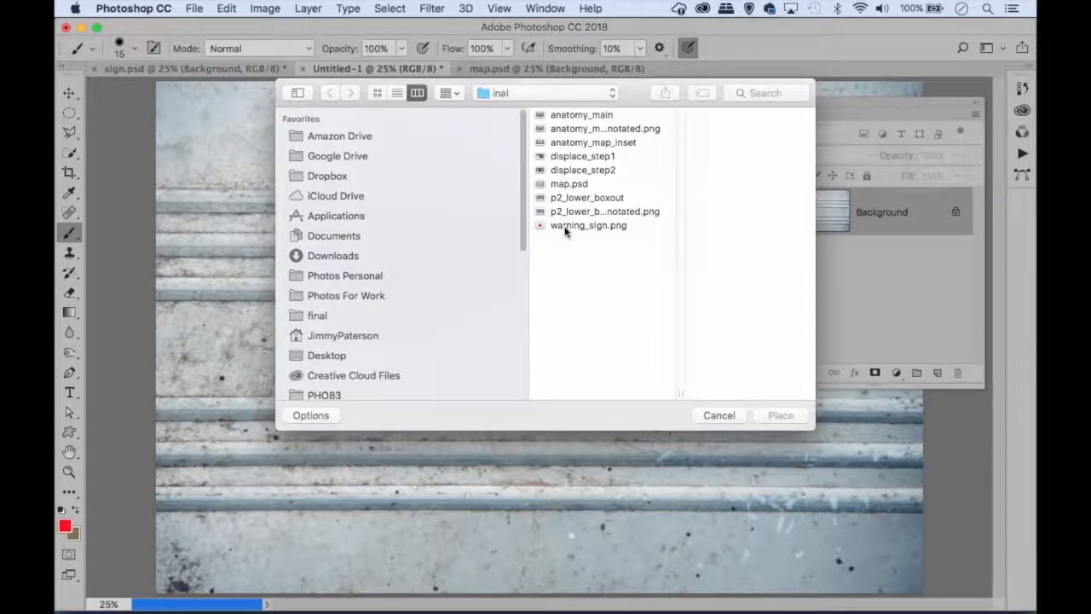
pyautogui.click(564, 227)
pyautogui.click(780, 415)
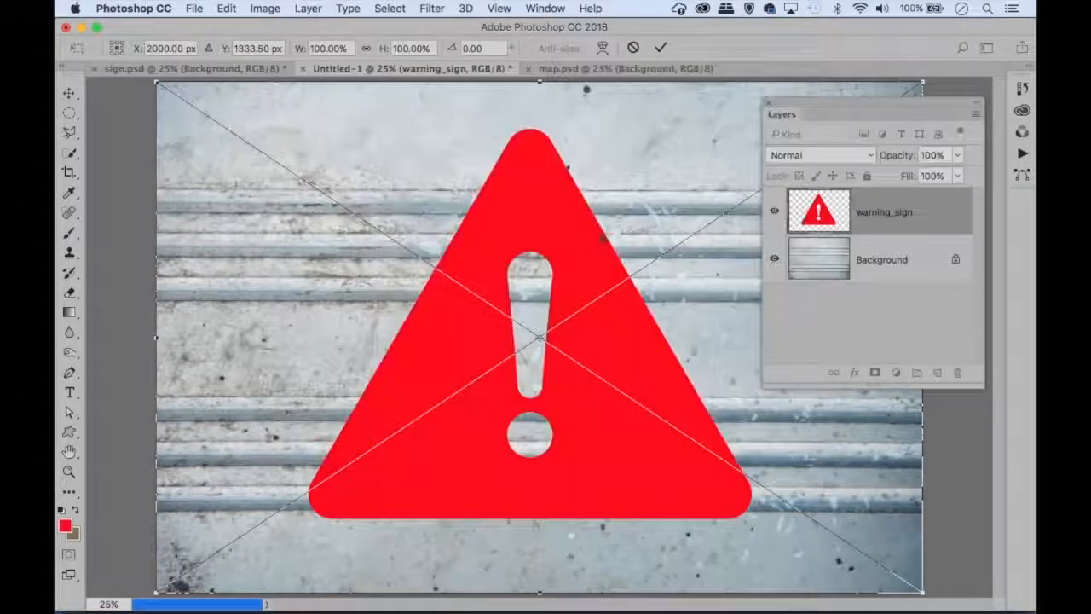
pyautogui.press('Return')
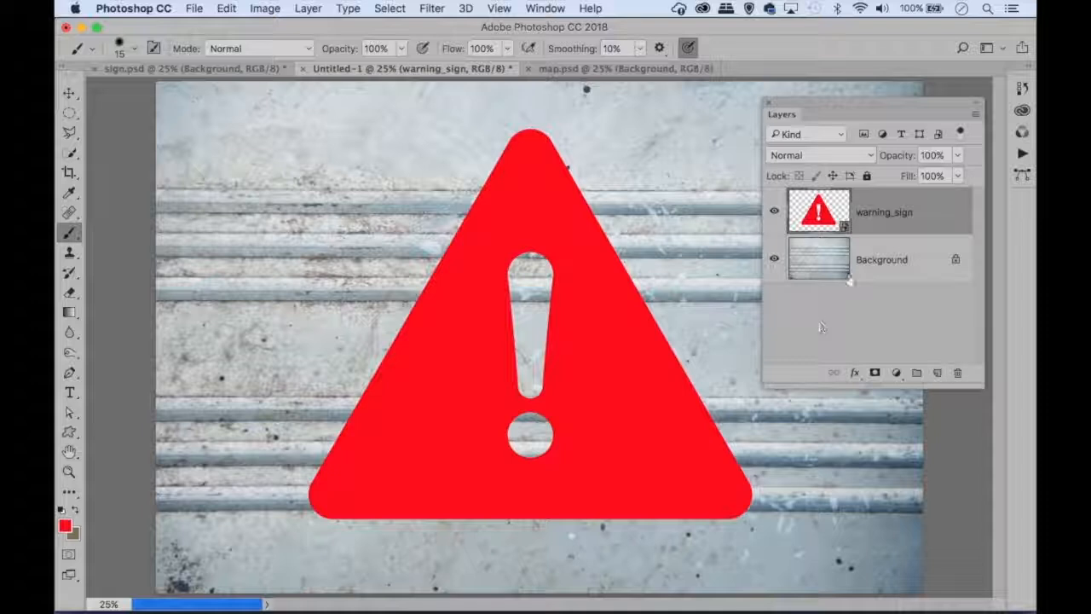
# Check the warning_sign layer against the texture by hiding and showing it, and convert the layer to a smart object
pyautogui.click(774, 212)
pyautogui.click(774, 212)
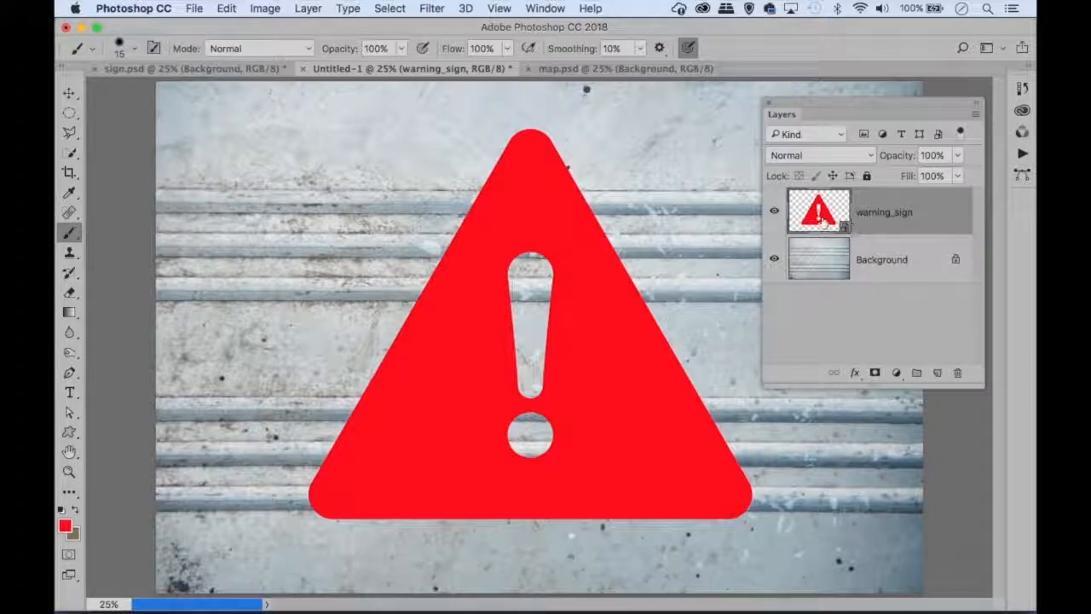
pyautogui.rightClick(869, 201)
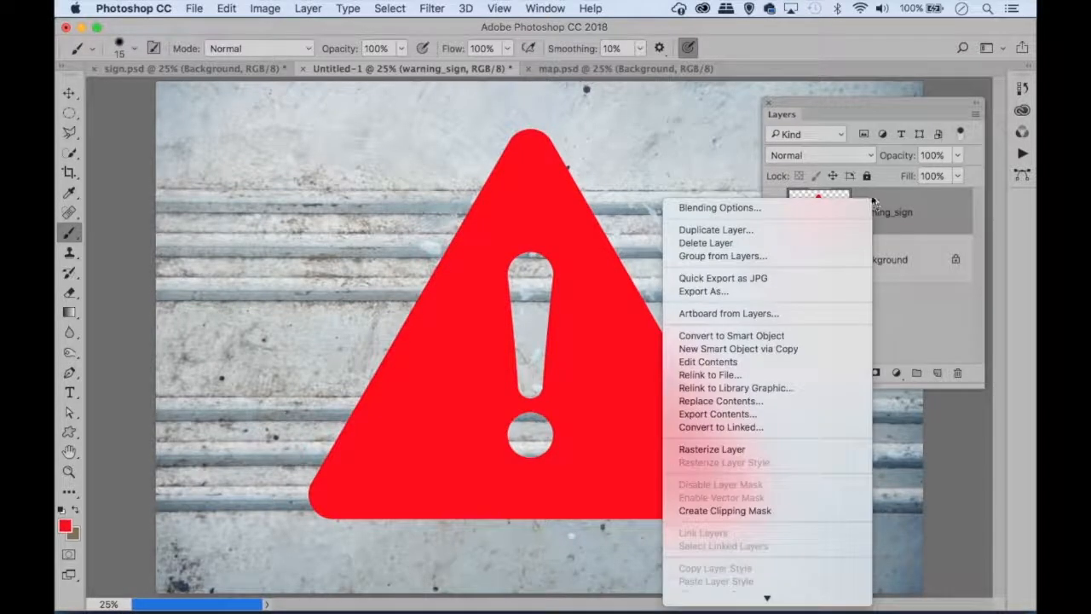
pyautogui.click(797, 336)
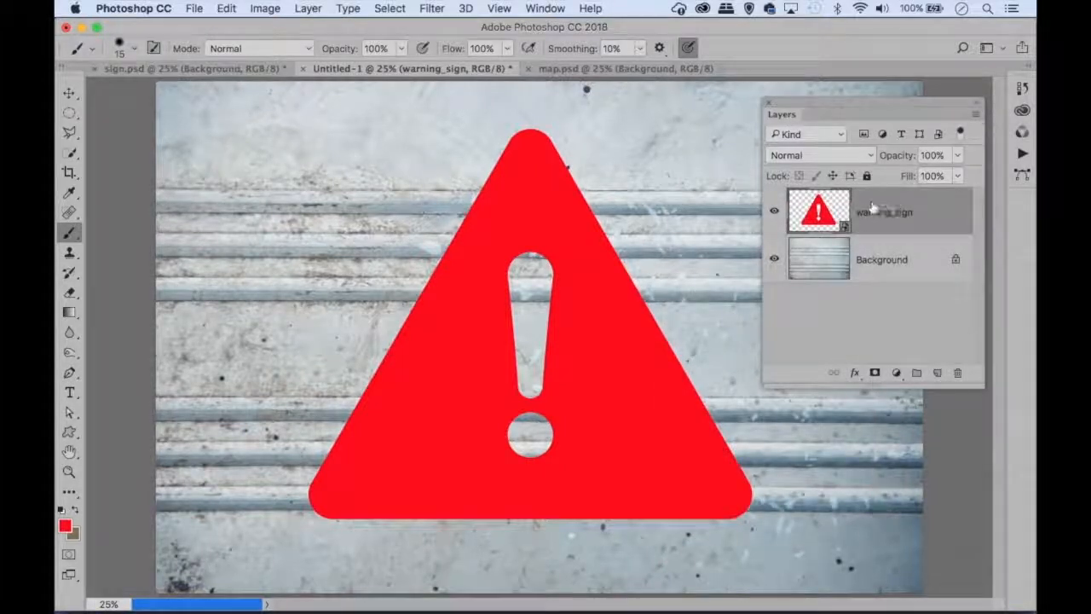
# Apply the Displace filter to the warning sign with horizontal and vertical scale 40, Stretch To Fit and Repeat Edge Pixels, using map.psd
pyautogui.click(433, 12)
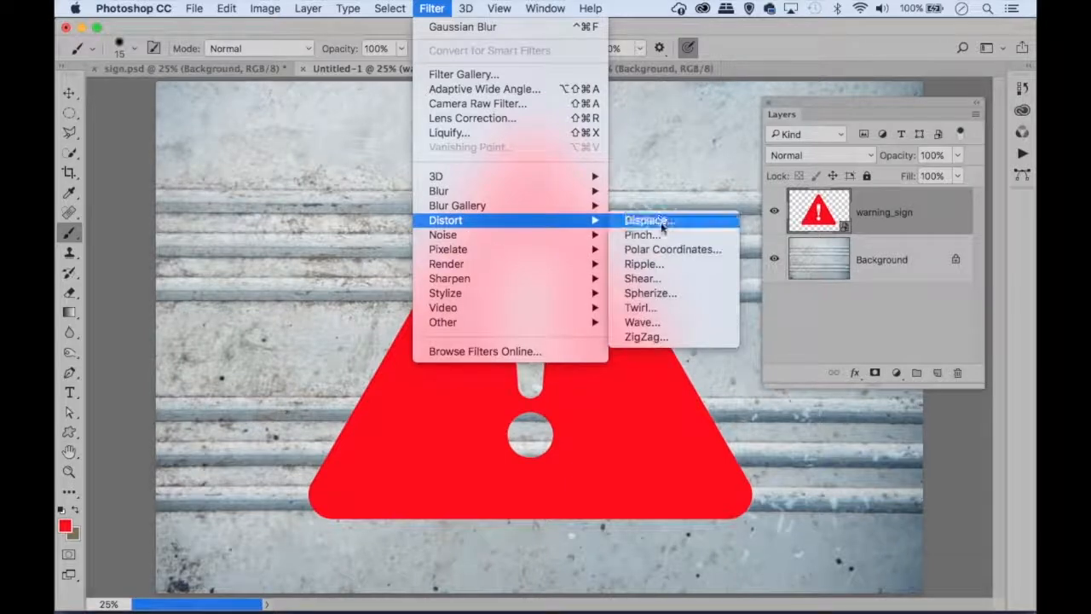
pyautogui.click(661, 225)
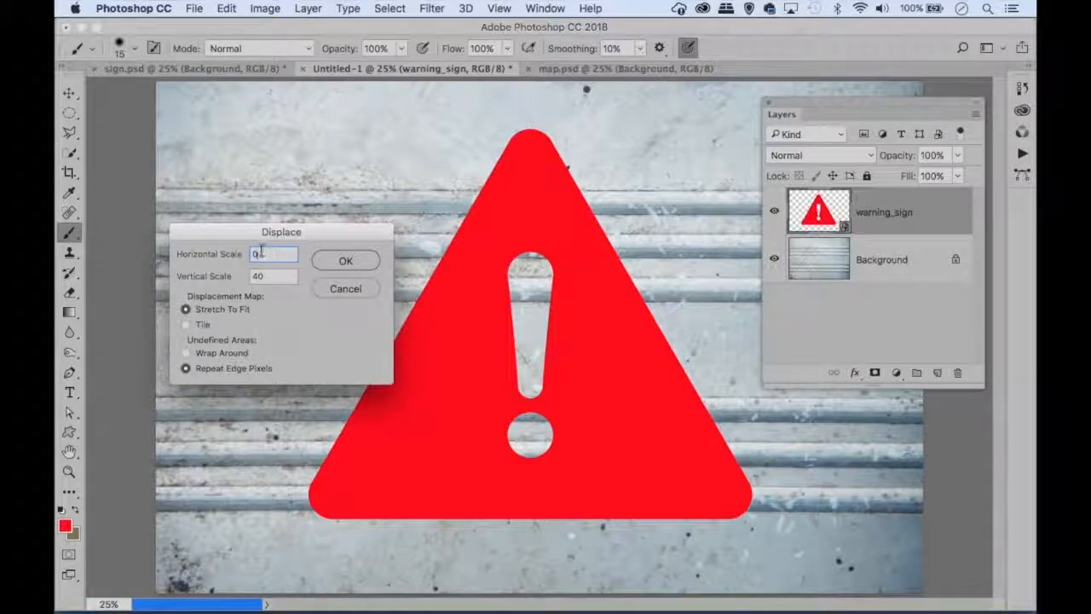
pyautogui.write('40')
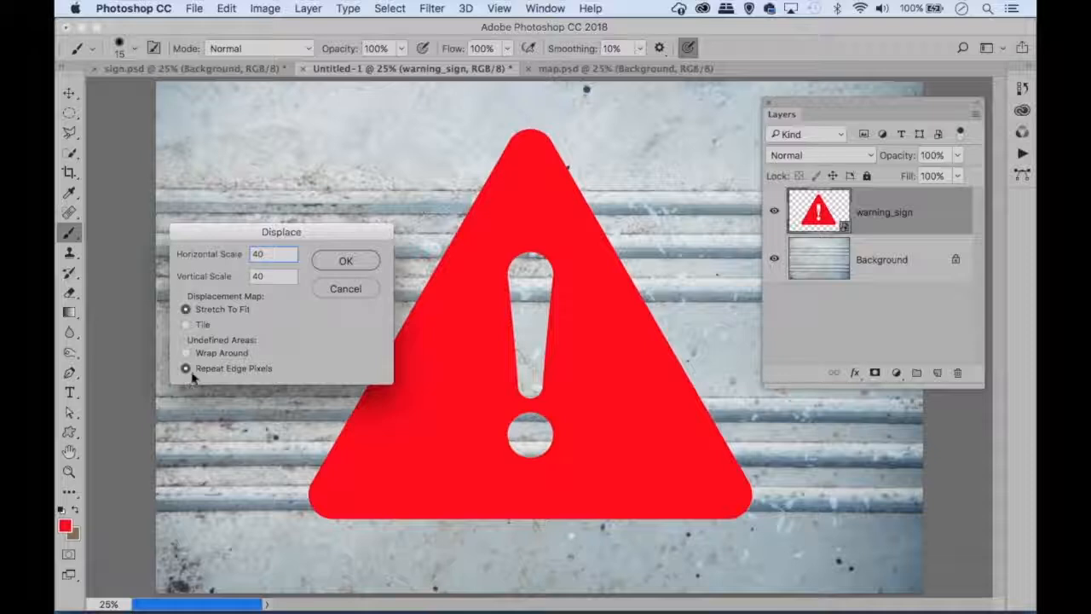
pyautogui.click(342, 261)
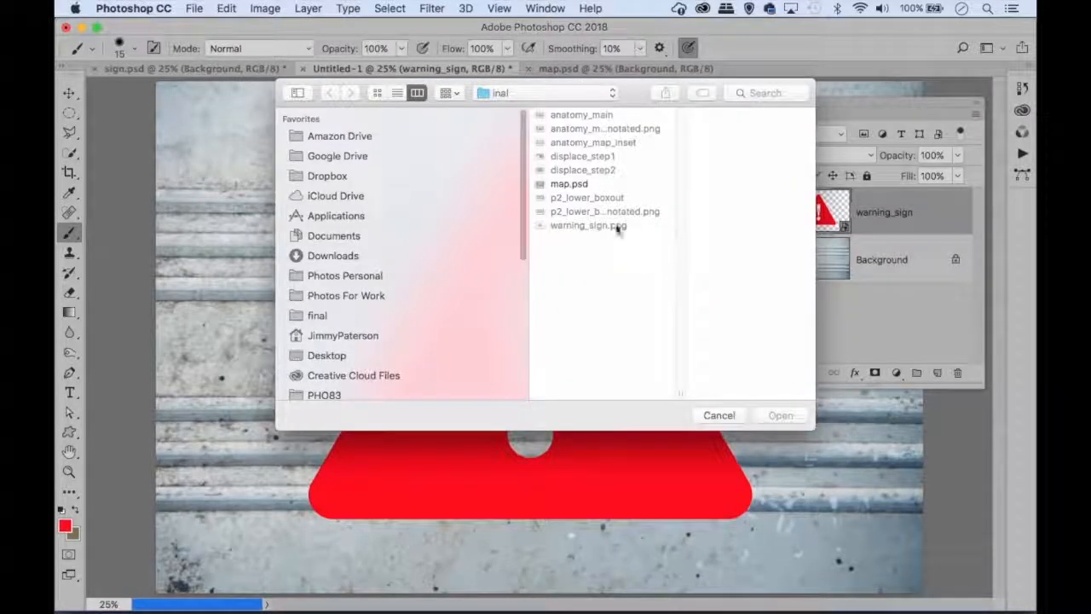
pyautogui.click(563, 184)
pyautogui.click(781, 416)
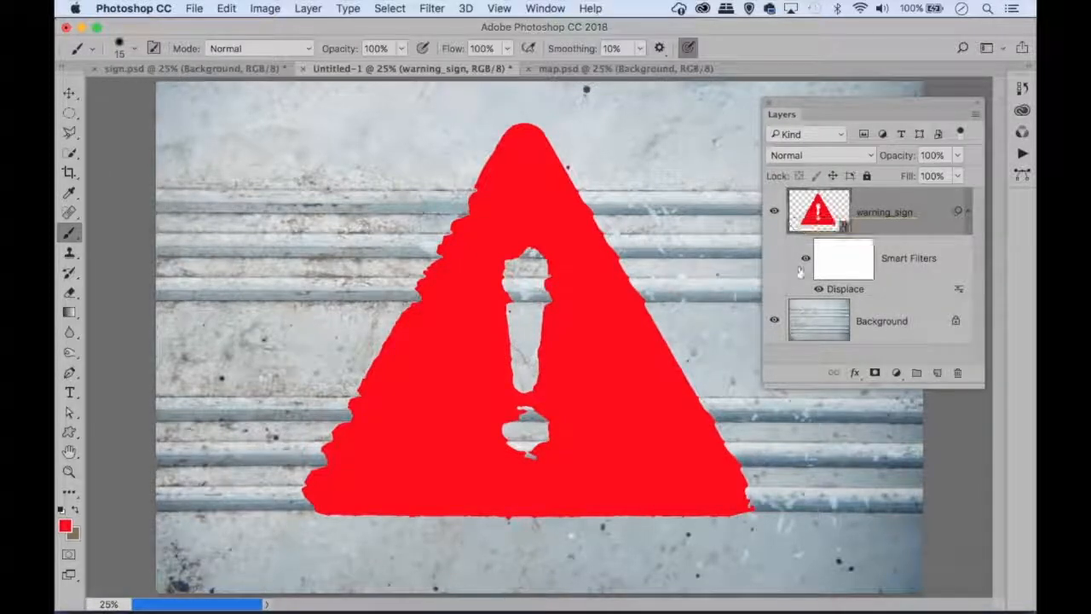
# Compare the warning sign in Untitled-1 with its Displace smart filter off and on
pyautogui.click(818, 291)
pyautogui.click(818, 291)
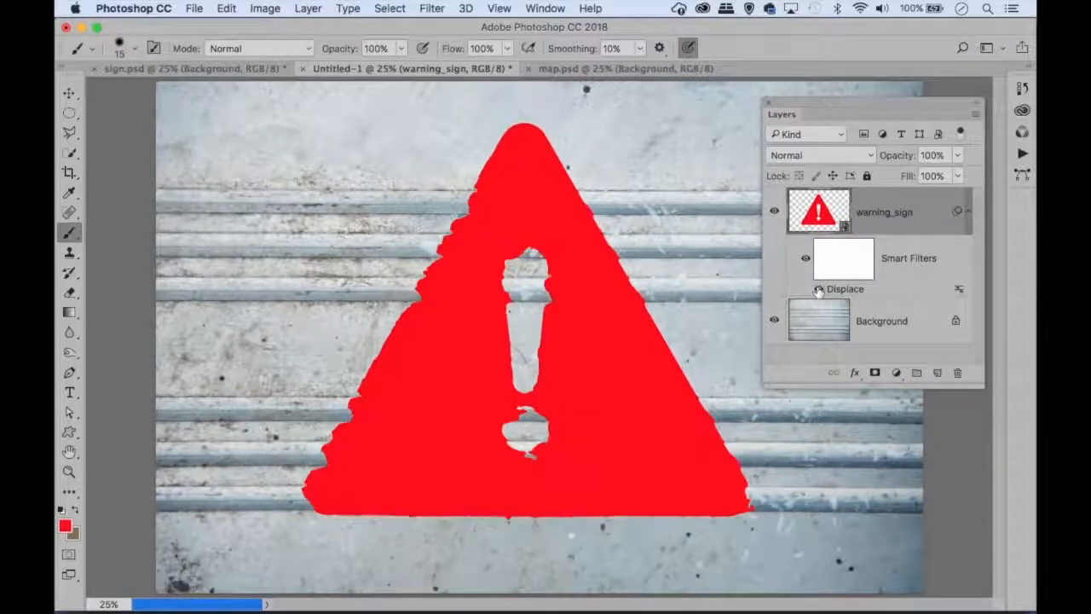
pyautogui.click(818, 290)
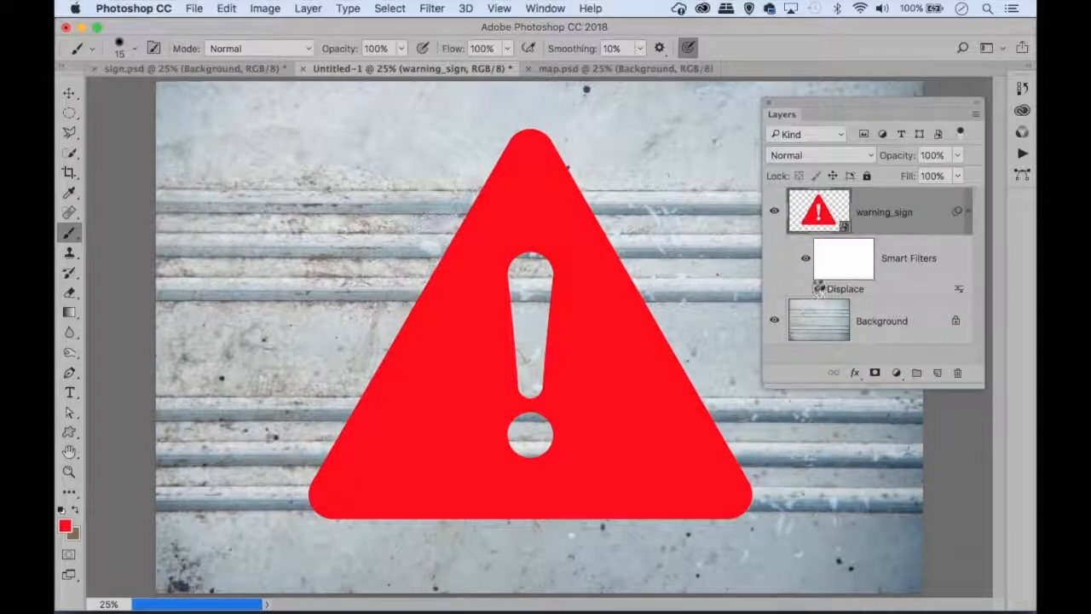
pyautogui.click(819, 291)
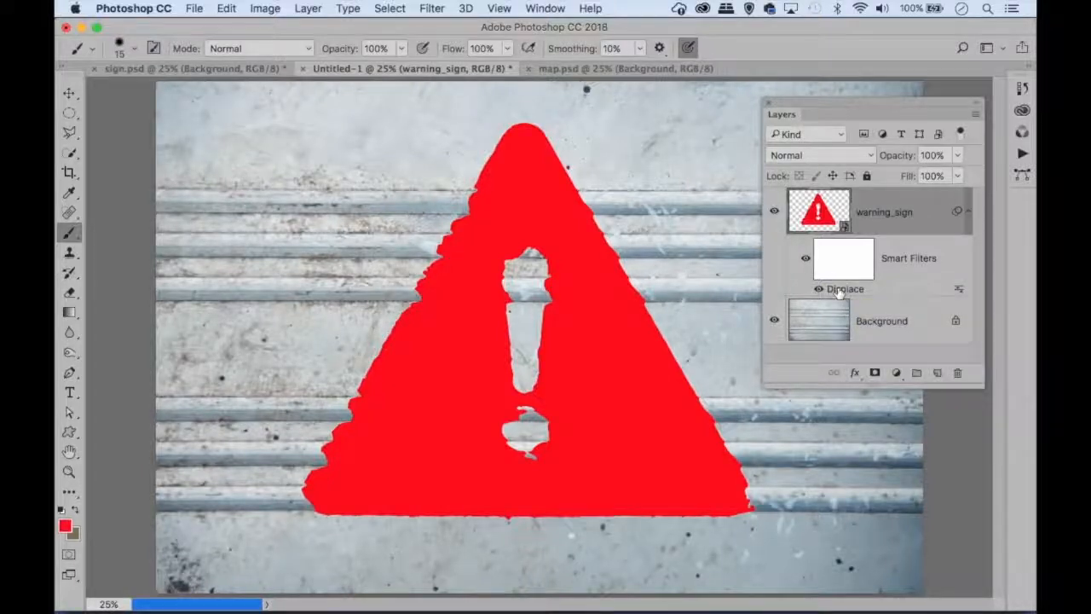
# Set the warning sign's Displace filter to horizontal and vertical scale 20, using map.psd as the displacement map
pyautogui.doubleClick(845, 289)
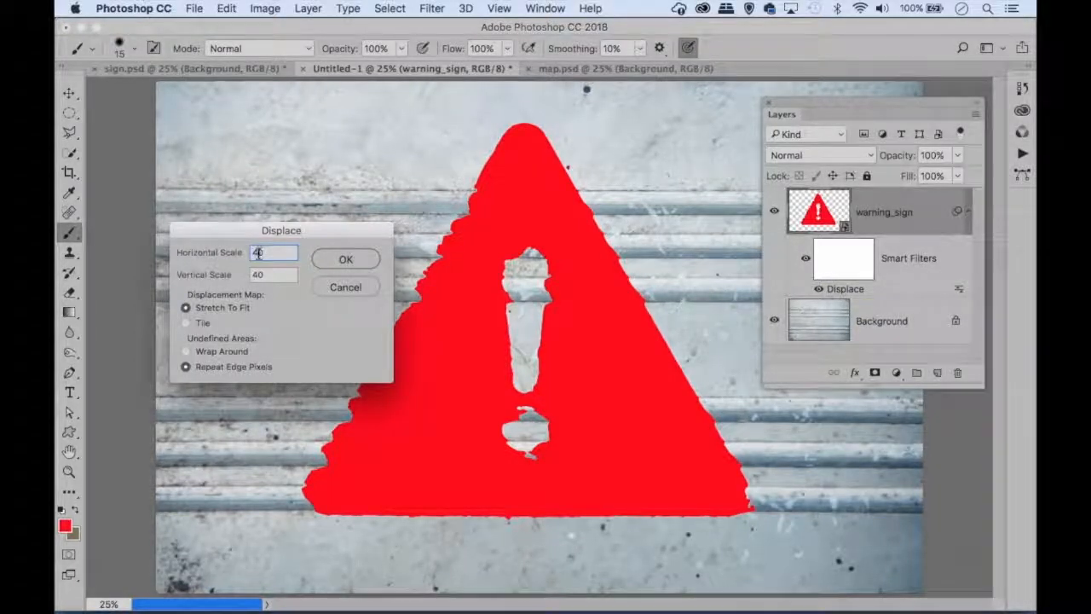
pyautogui.write('20')
pyautogui.click(256, 274)
pyautogui.write('20')
pyautogui.click(346, 261)
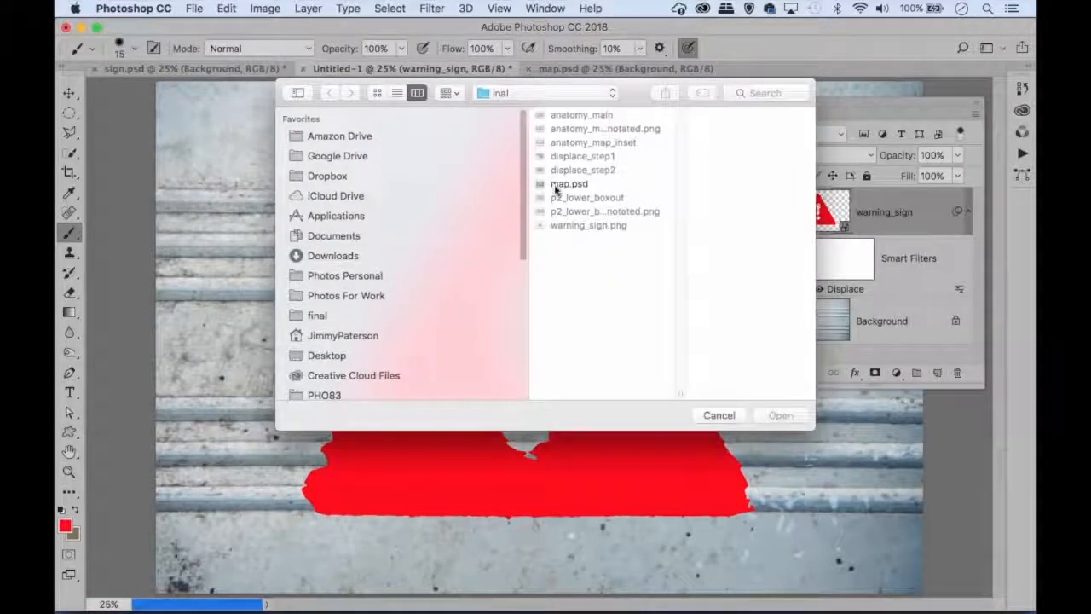
pyautogui.click(552, 184)
pyautogui.click(777, 416)
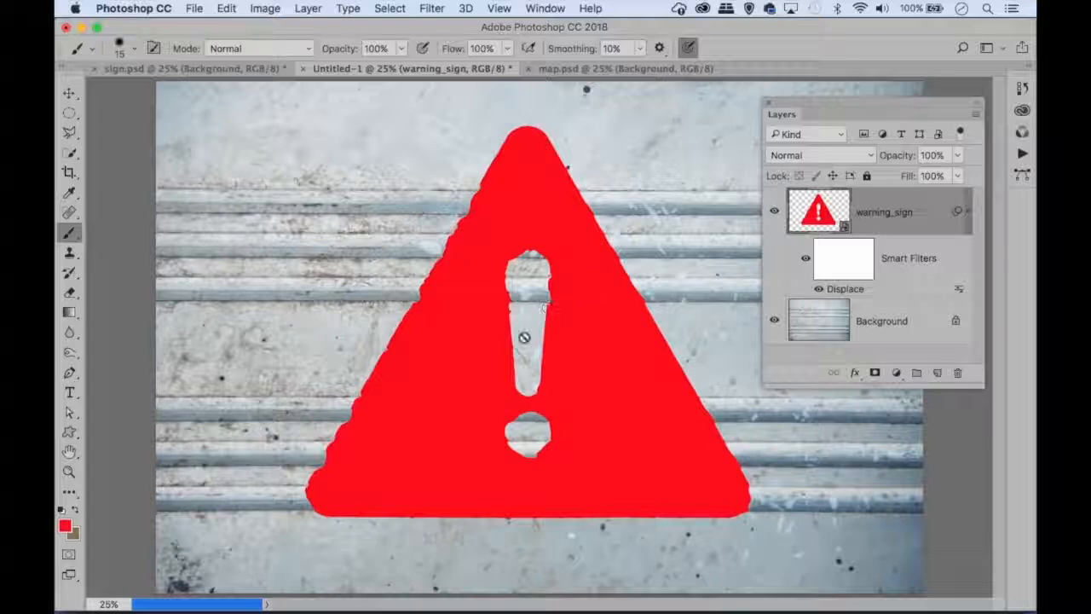
# Set the warning_sign layer's blend mode to Color Burn and compare the image with the layer hidden and shown
pyautogui.click(819, 157)
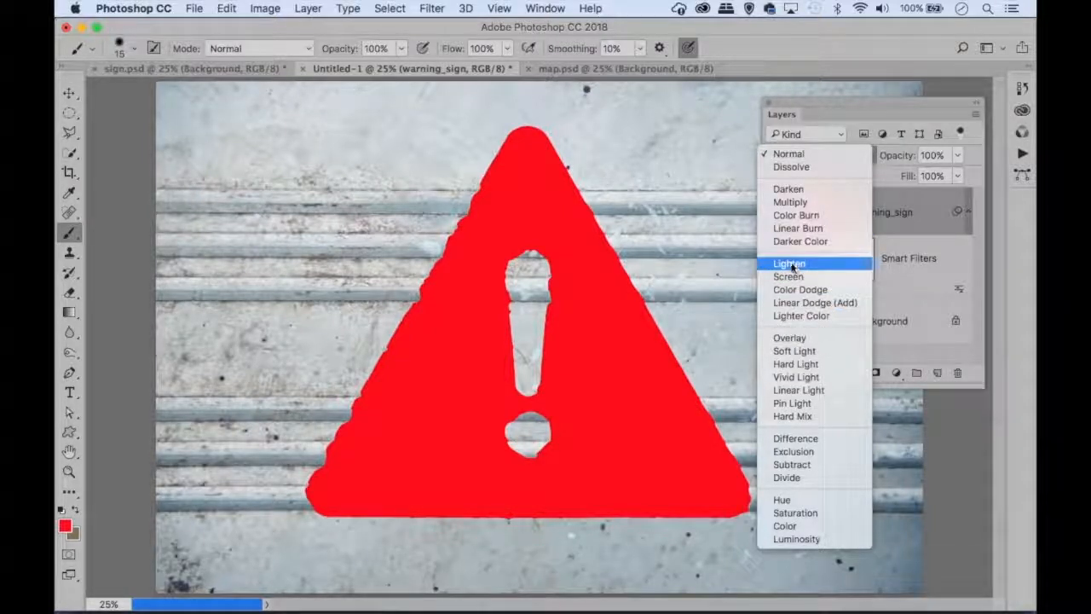
pyautogui.click(795, 216)
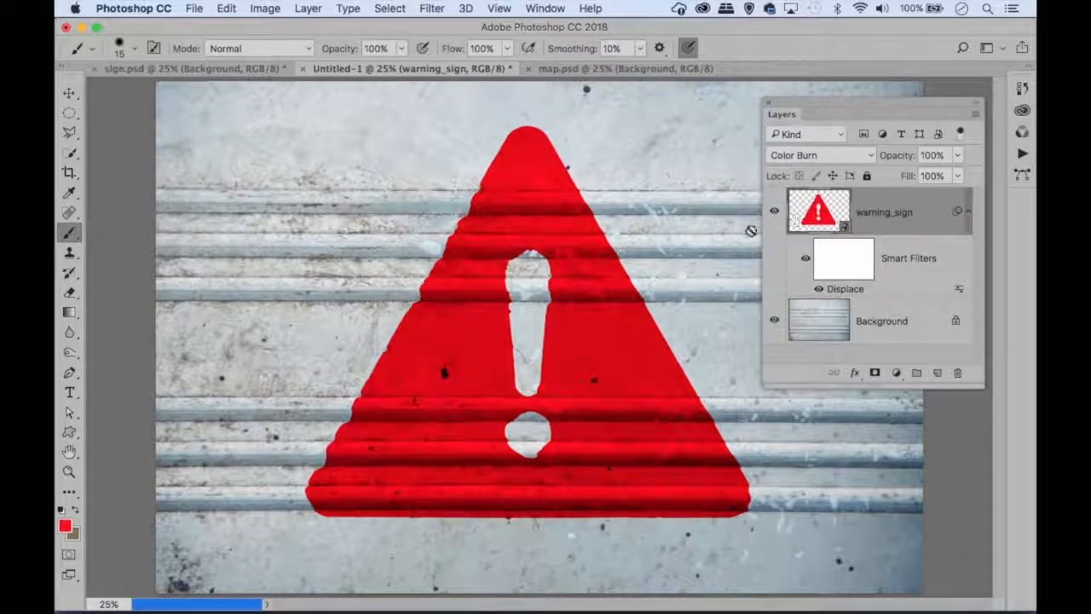
pyautogui.click(773, 213)
pyautogui.click(773, 212)
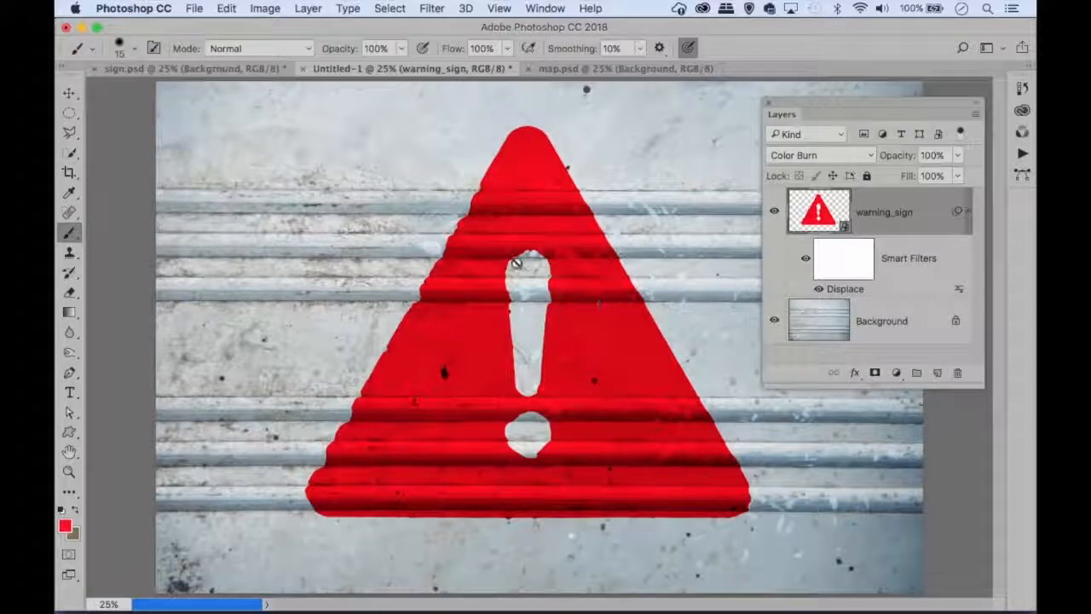
# Adjust the scale values of the warning sign's Displace filter and reapply it with map.psd
pyautogui.doubleClick(839, 290)
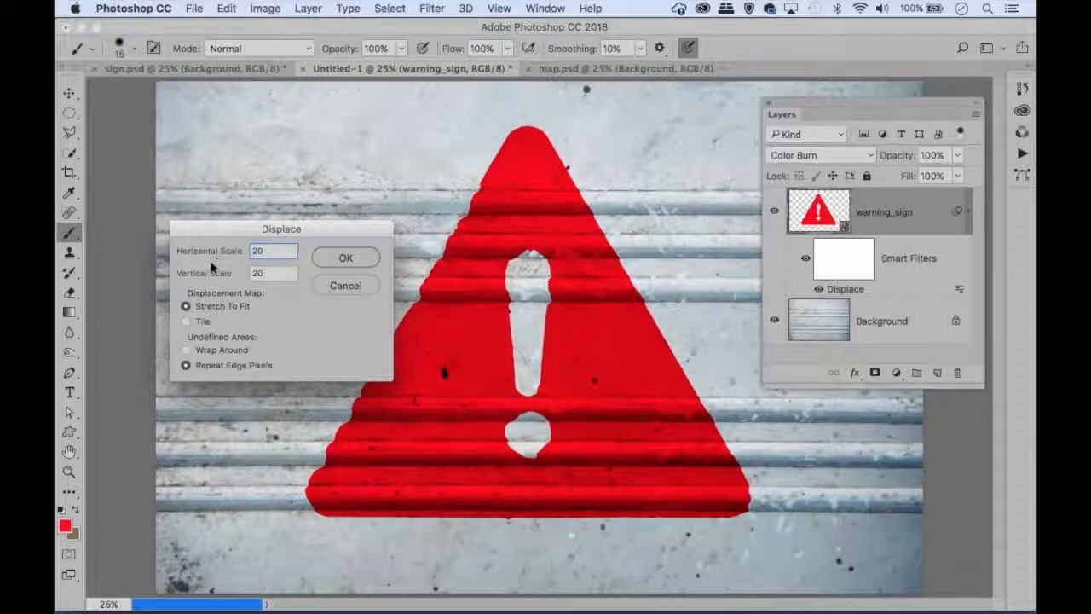
pyautogui.click(253, 273)
pyautogui.click(345, 257)
pyautogui.click(568, 184)
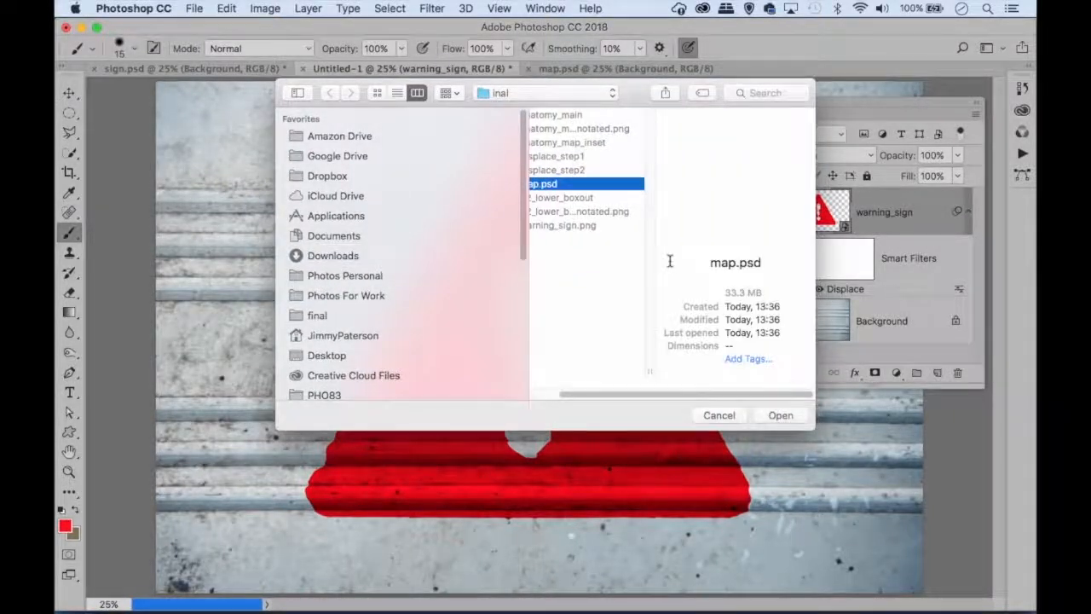
pyautogui.click(780, 416)
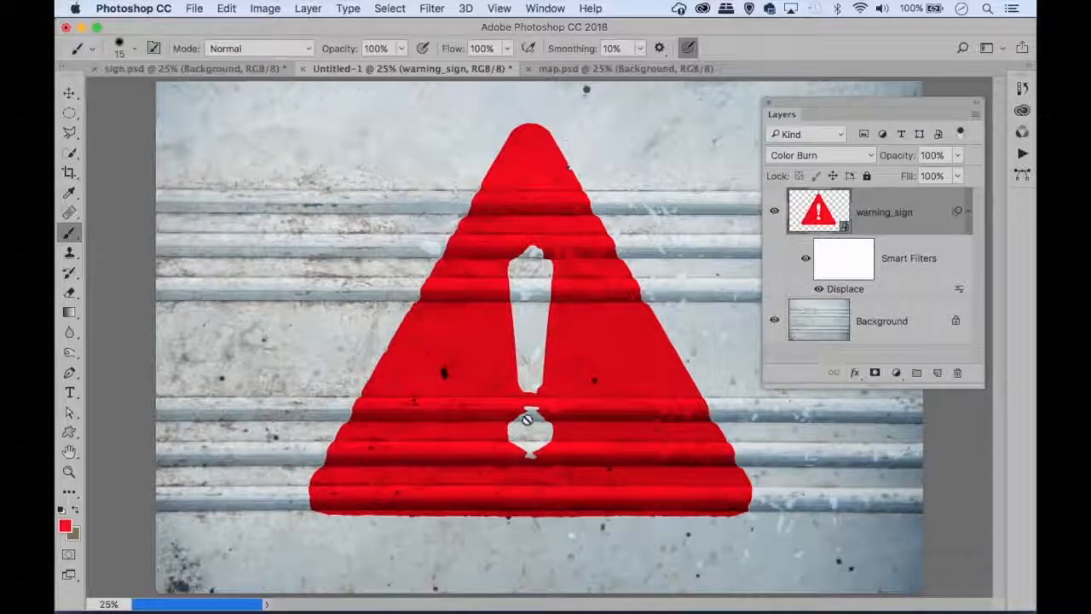
# Paint black on the Displace filter mask over the exclamation mark's dot with a size 50 brush to remove the distortion there
pyautogui.click(830, 253)
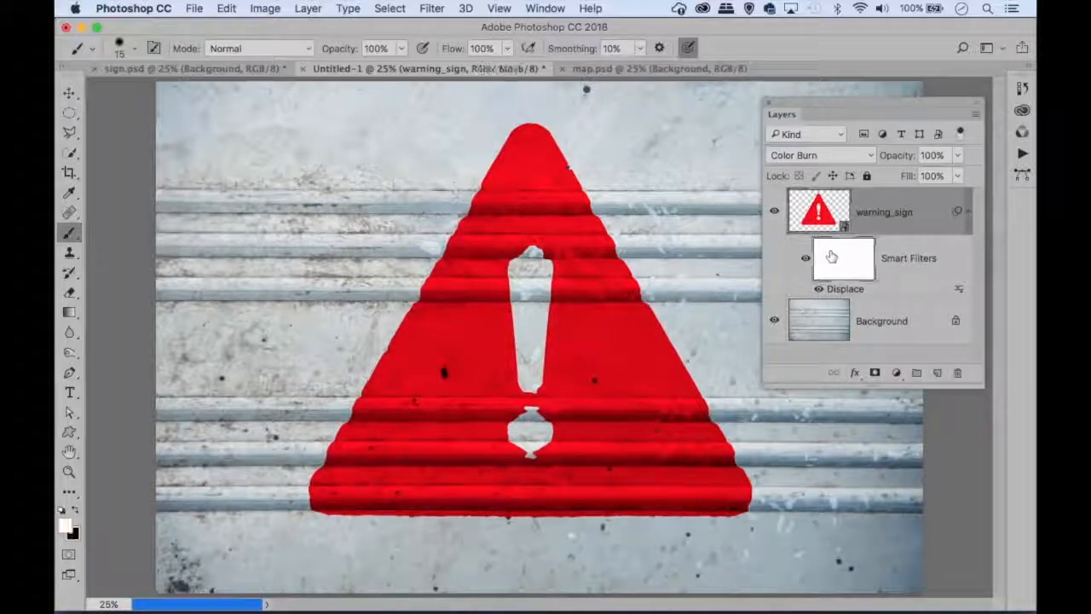
pyautogui.click(75, 509)
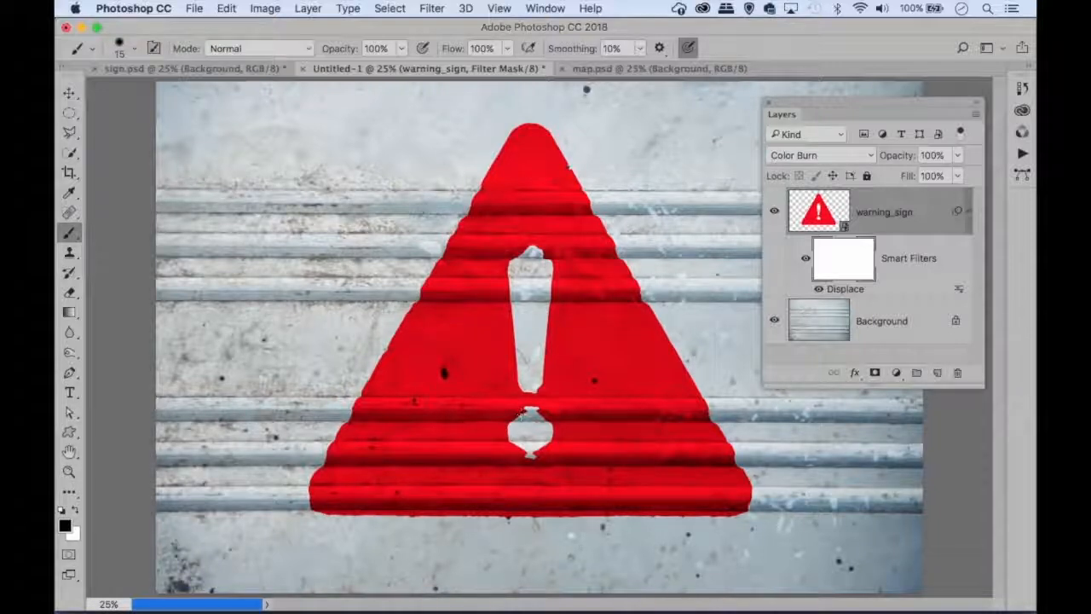
pyautogui.press(']')
pyautogui.press(']')
pyautogui.press(']')
pyautogui.press(']')
pyautogui.moveTo(532, 461)
pyautogui.mouseDown()
pyautogui.moveTo(526, 453)
pyautogui.moveTo(545, 447)
pyautogui.moveTo(521, 449)
pyautogui.mouseUp()
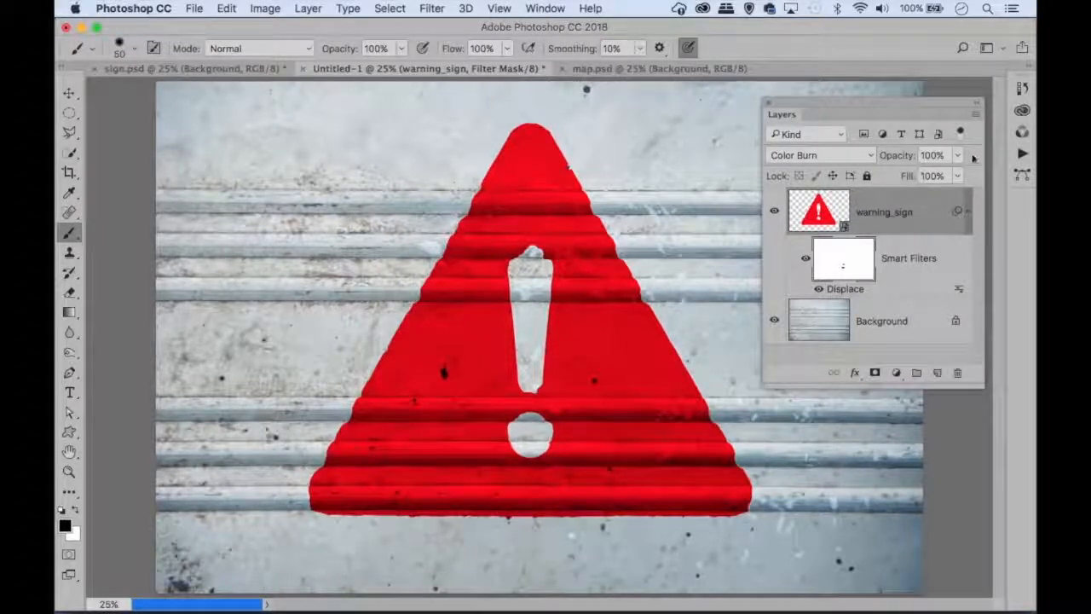
# Hide the warning_sign layer and load the Background layer's composite RGB channel as a selection
pyautogui.click(774, 212)
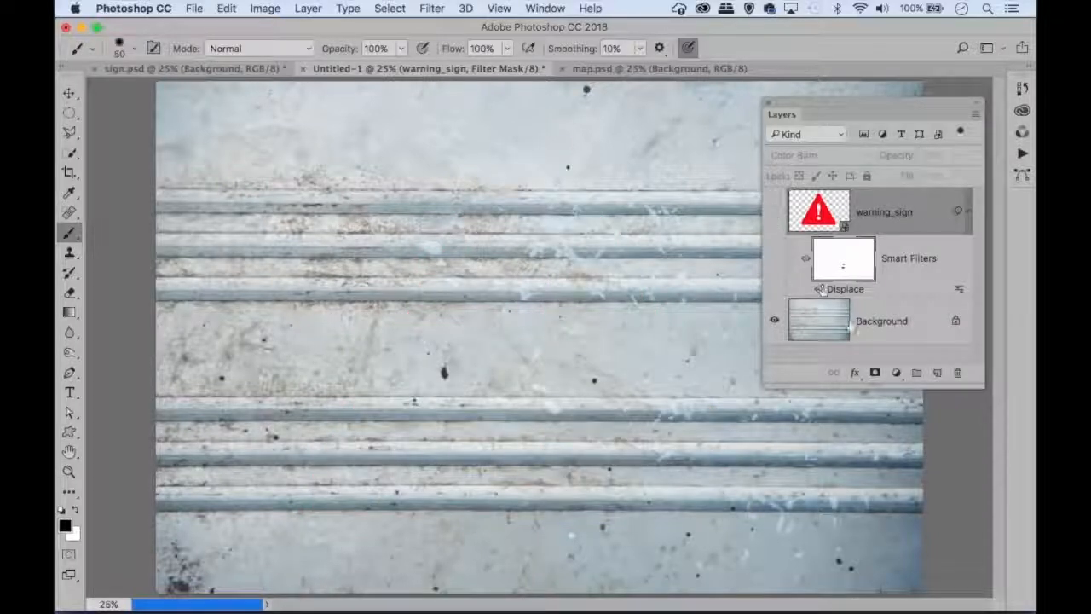
pyautogui.click(878, 323)
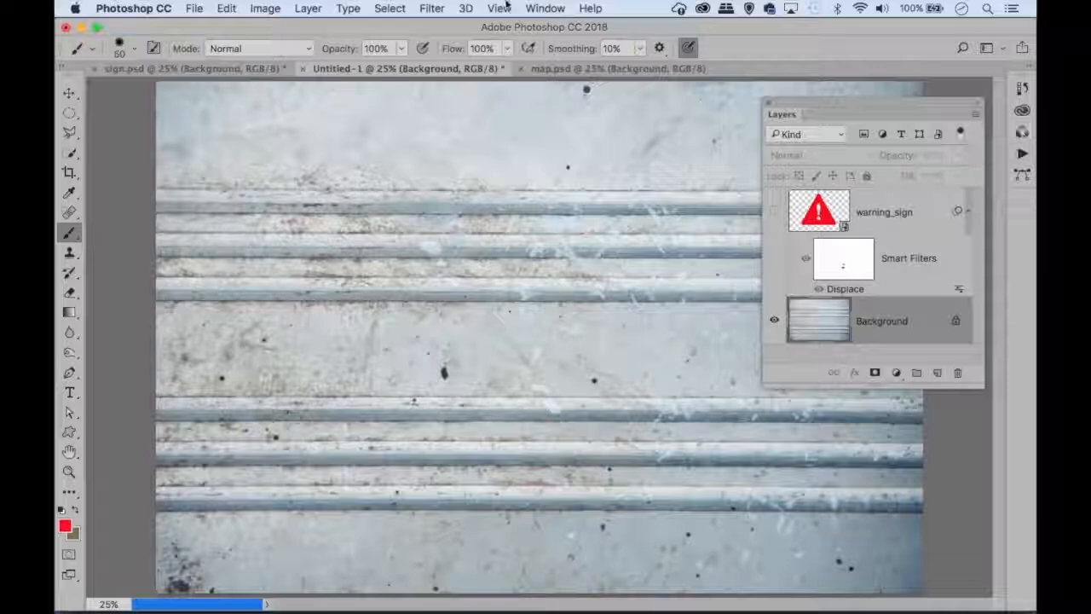
pyautogui.click(545, 7)
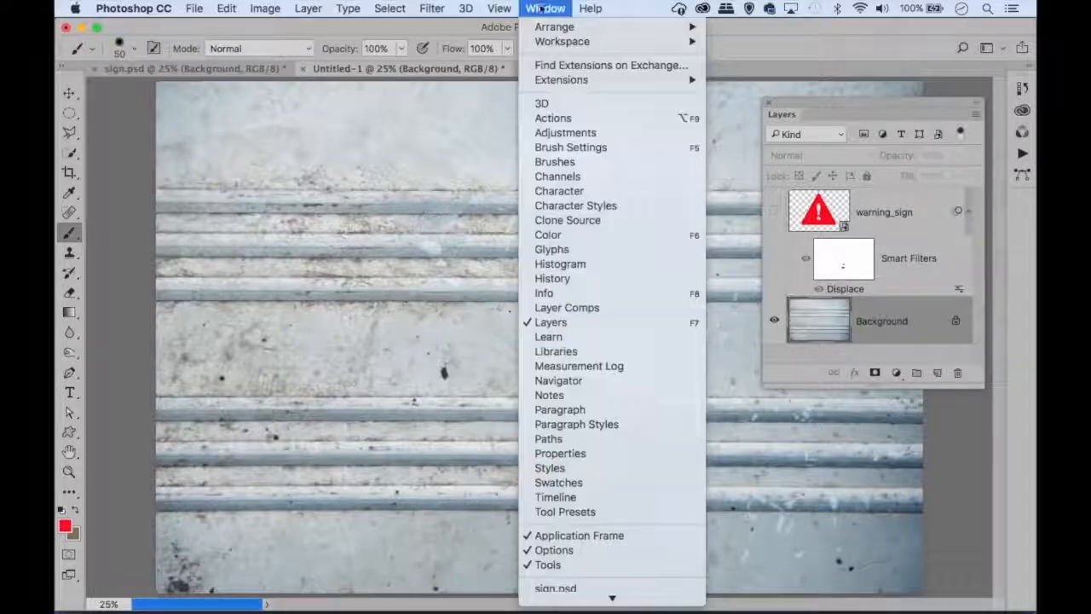
pyautogui.click(583, 176)
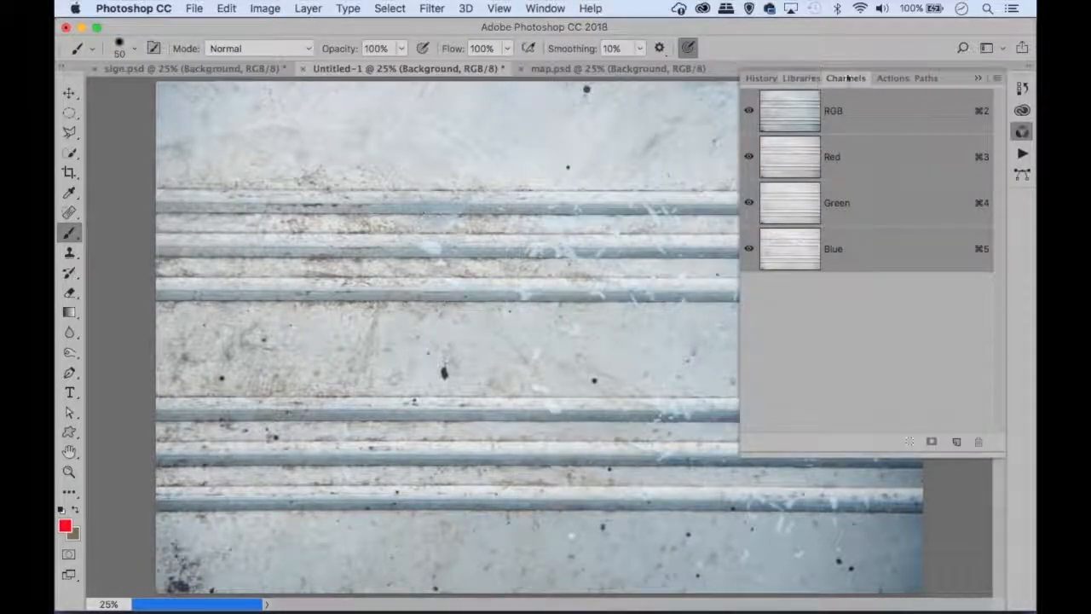
pyautogui.moveTo(848, 78); pyautogui.dragTo(317, 153)
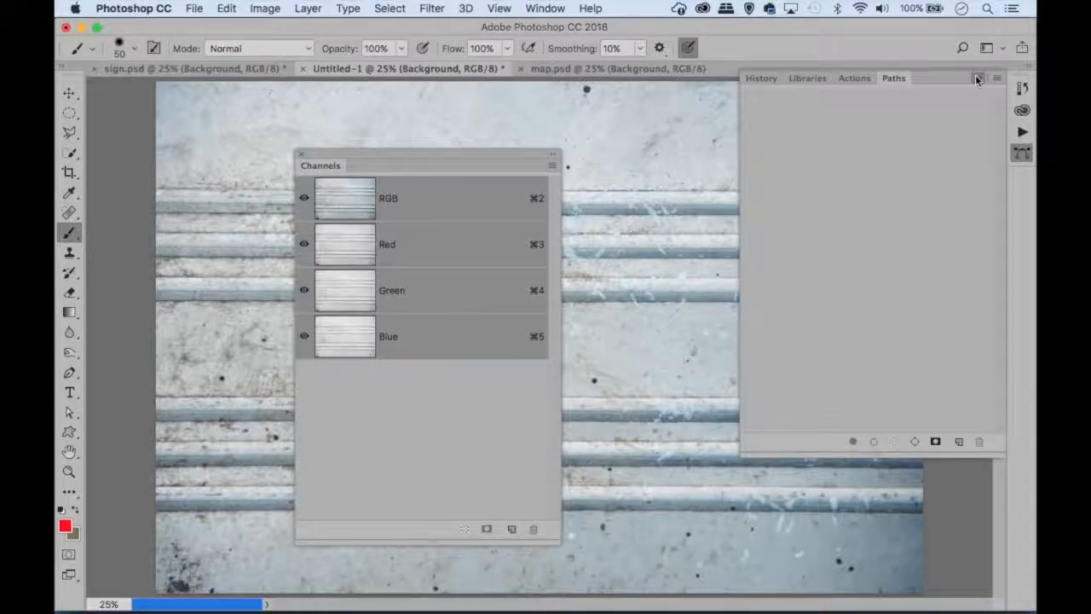
pyautogui.click(977, 79)
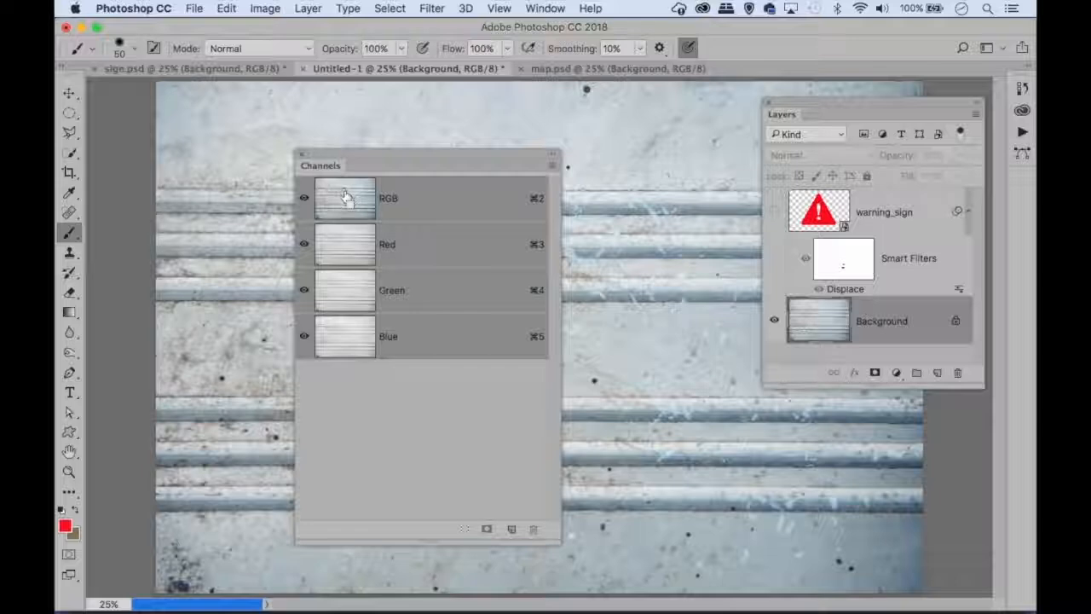
pyautogui.keyDown('super'); pyautogui.click(345, 196); pyautogui.keyUp('super')
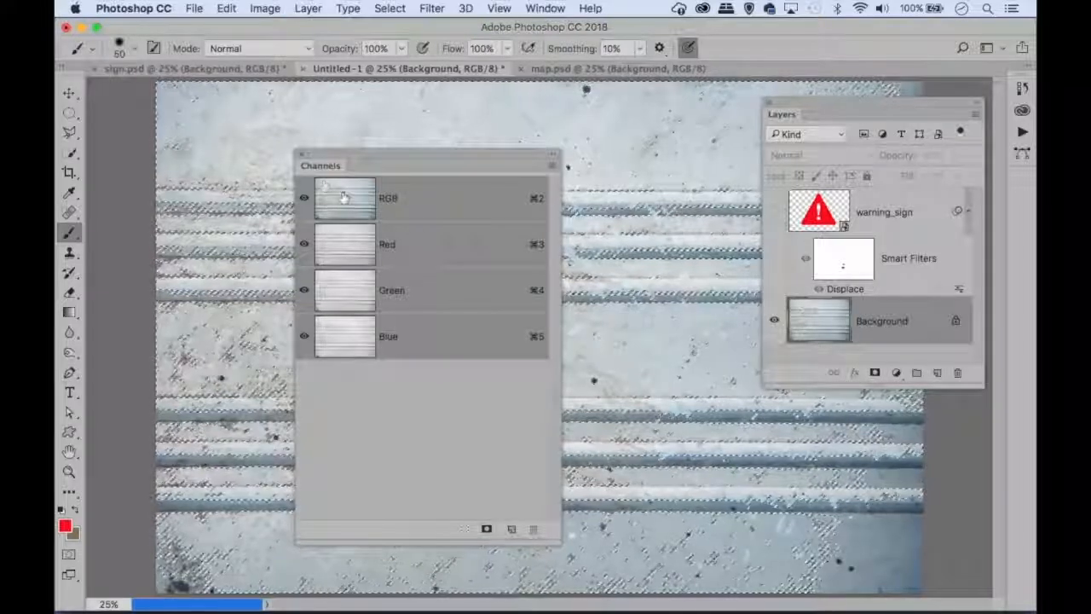
pyautogui.click(302, 155)
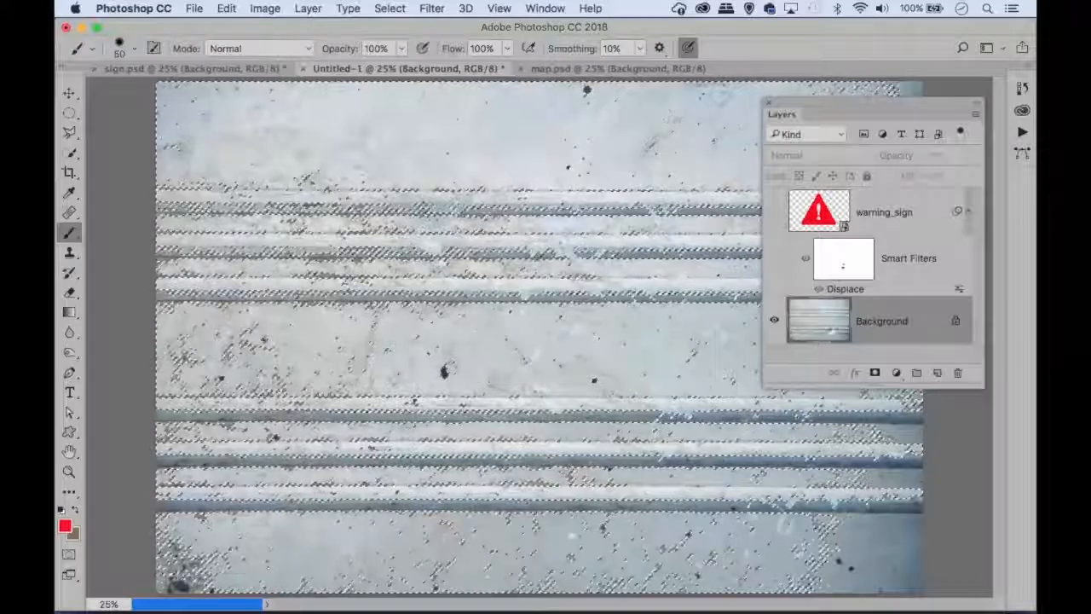
# Show the warning_sign layer, mask it with the luminosity selection, invert the mask and compare the layer hidden and shown
pyautogui.click(774, 212)
pyautogui.click(904, 227)
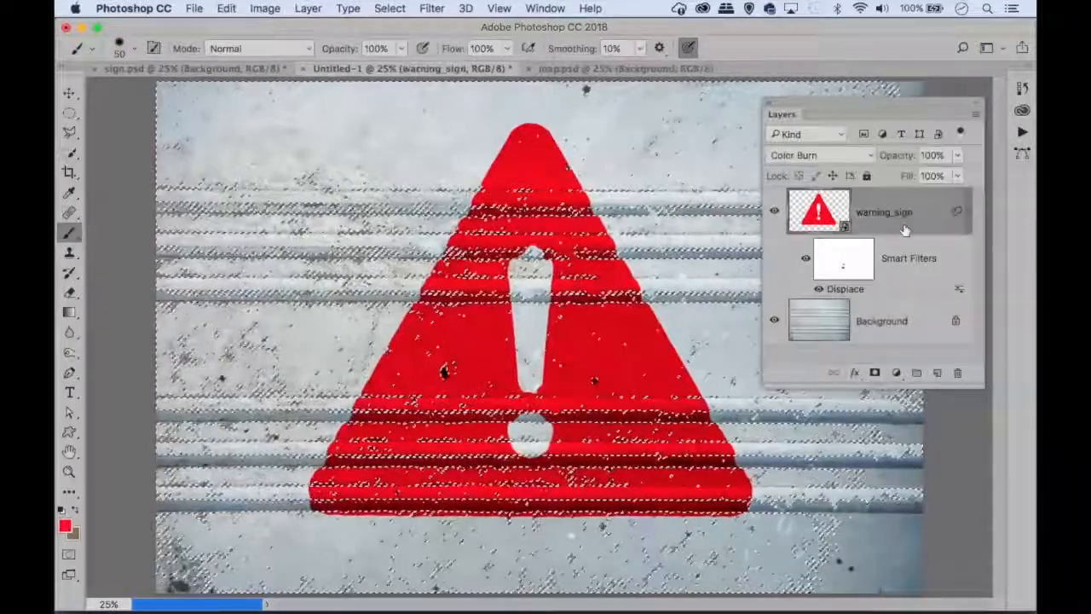
pyautogui.click(873, 375)
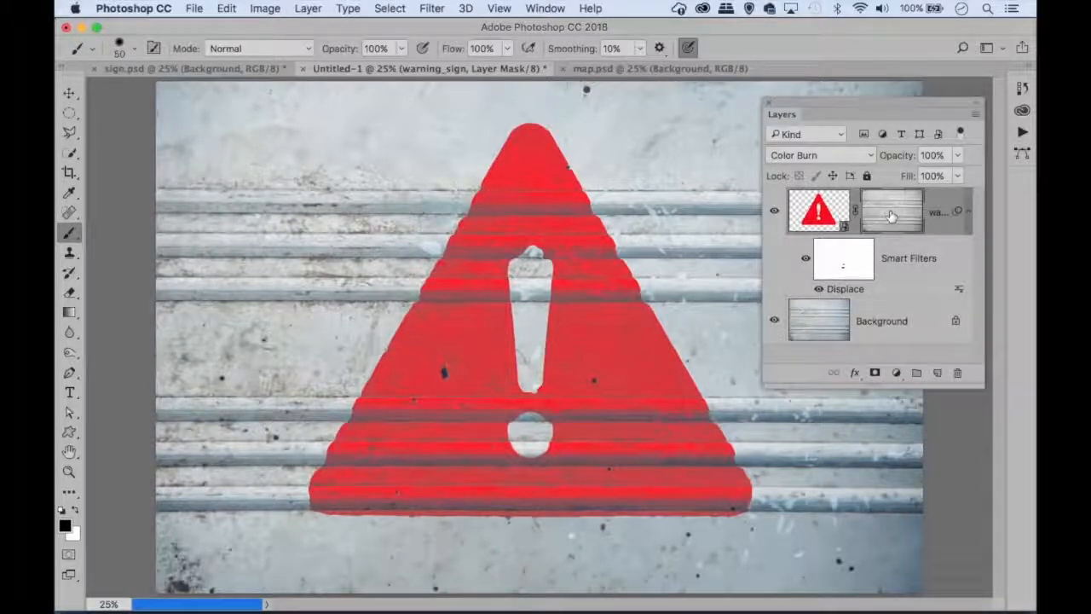
pyautogui.press('super+i')
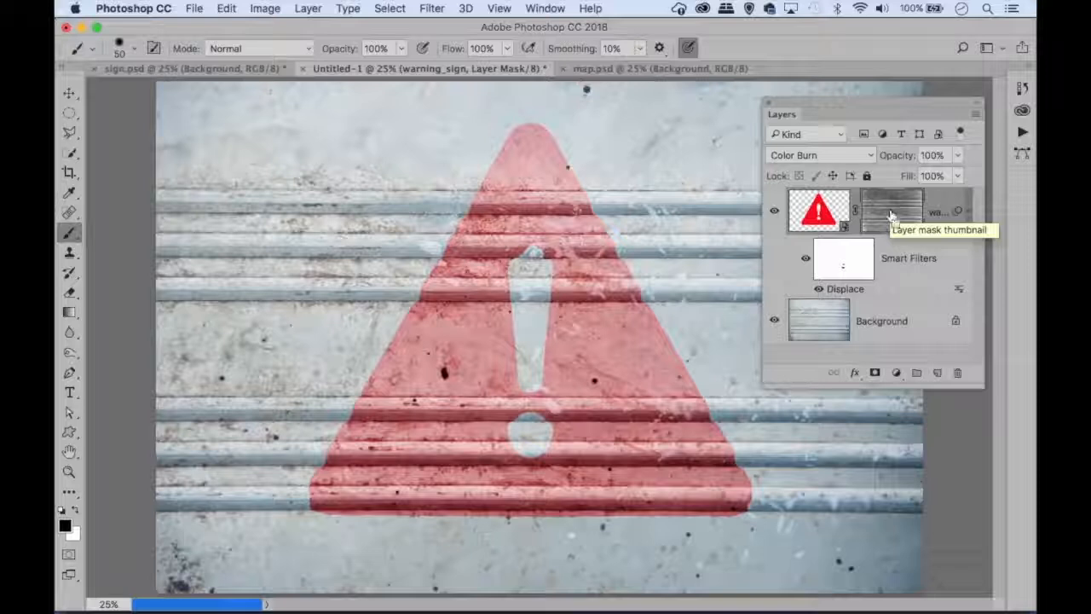
pyautogui.click(773, 211)
pyautogui.click(774, 211)
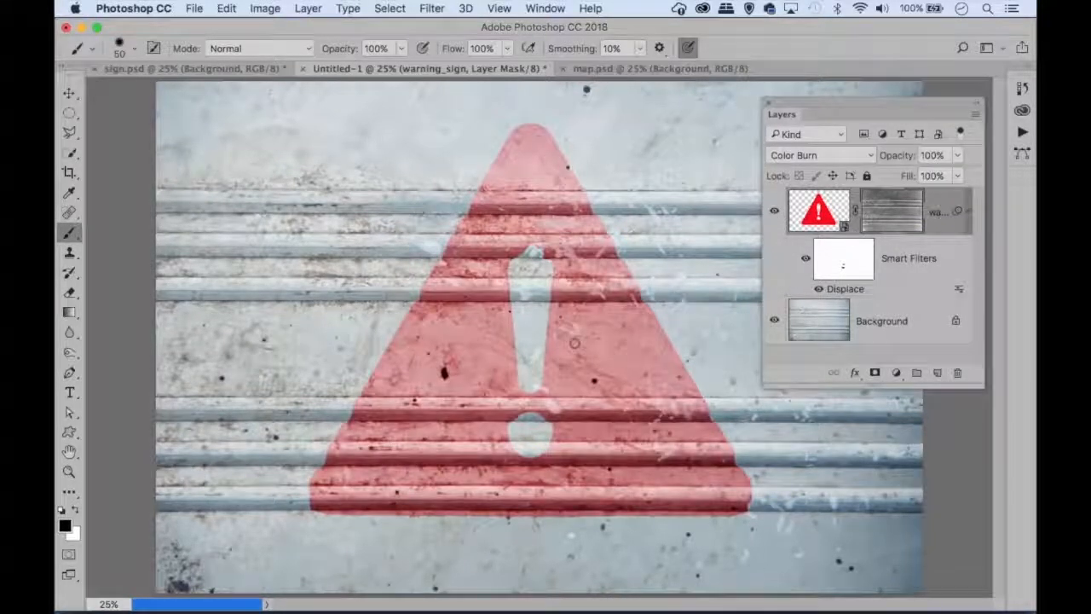
# Reduce the density of the warning_sign layer mask to 71%
pyautogui.doubleClick(886, 207)
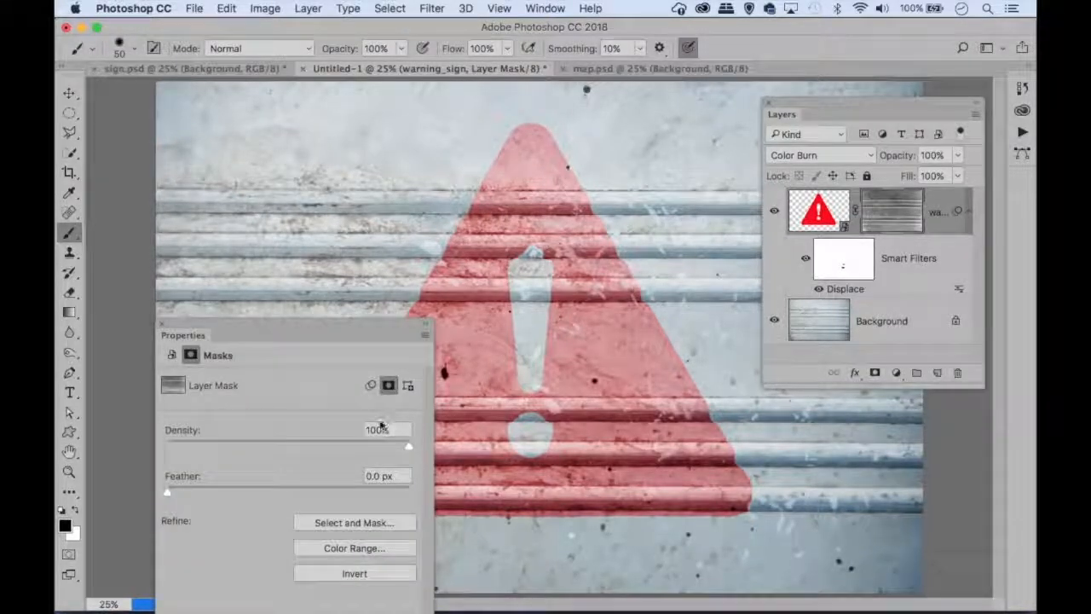
pyautogui.moveTo(408, 448); pyautogui.dragTo(347, 450)
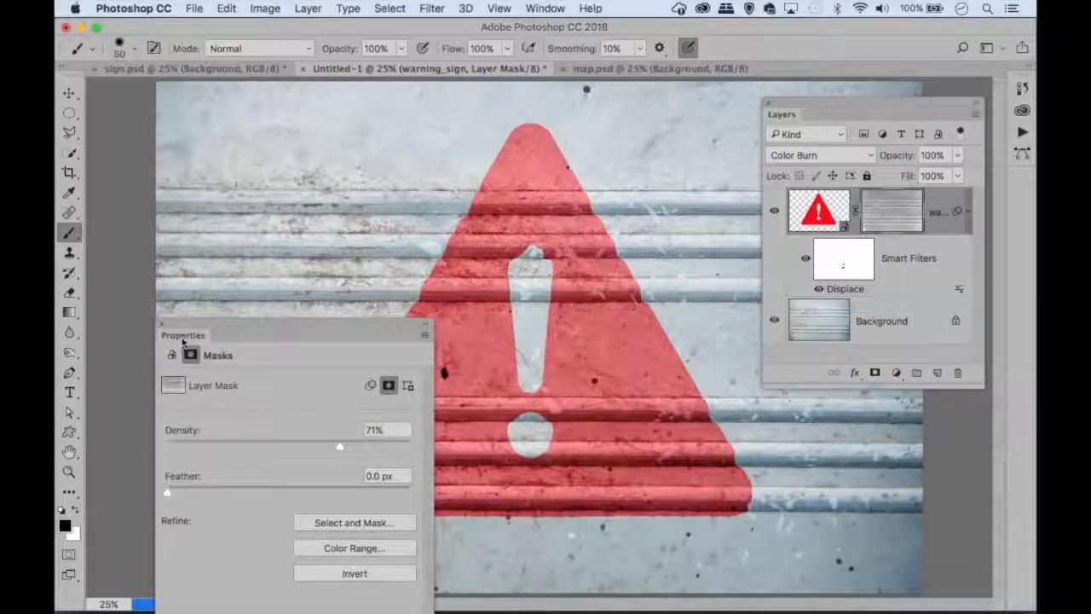
pyautogui.click(162, 324)
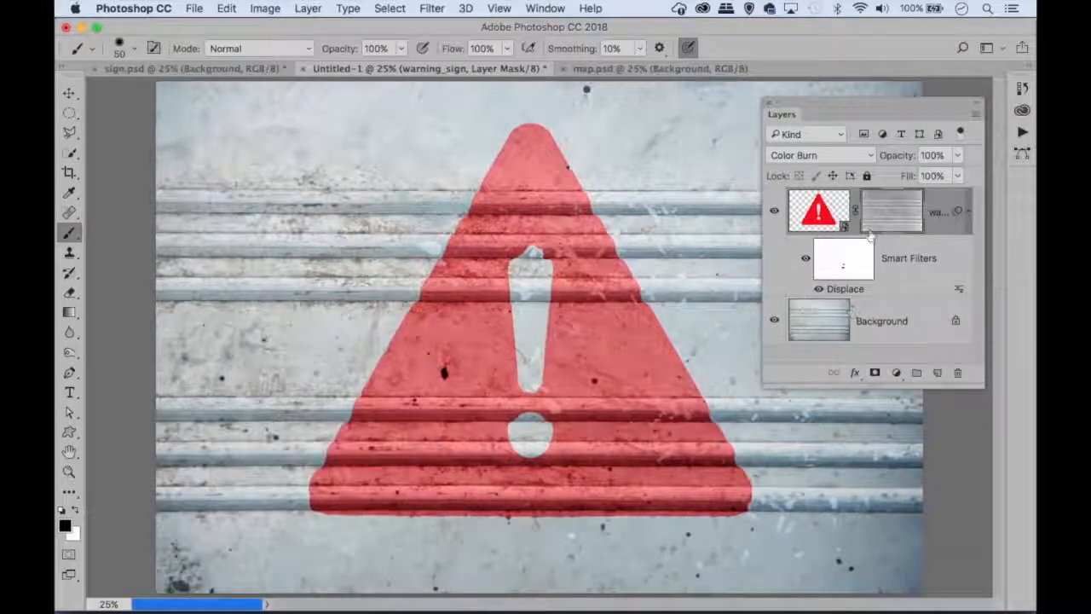
# Add a Curves adjustment layer above the warning_sign layer and pull the RGB curve's lower part down to darken the image
pyautogui.click(830, 223)
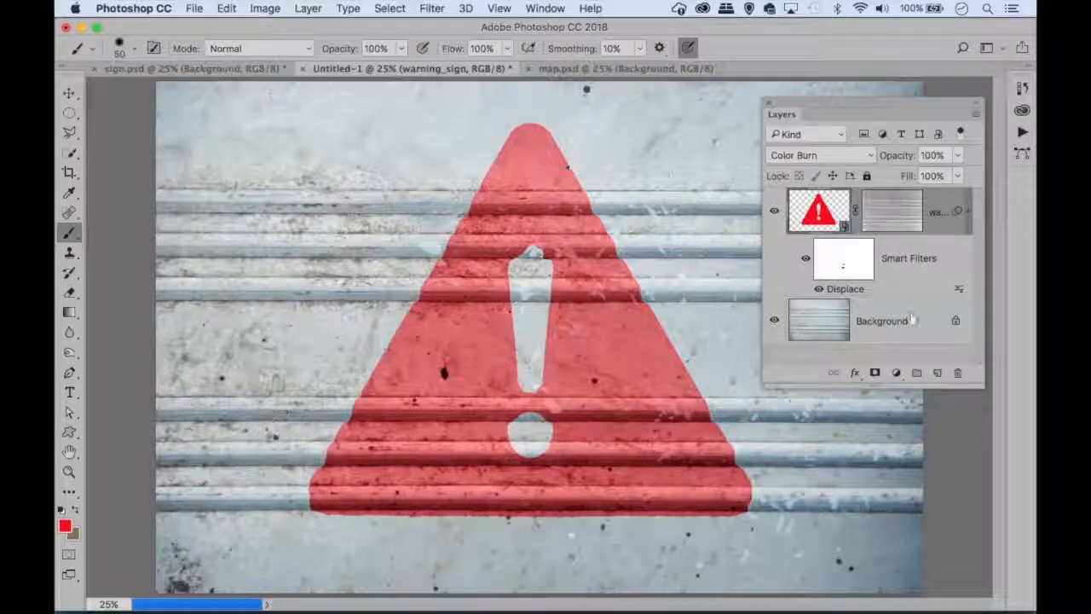
pyautogui.click(897, 375)
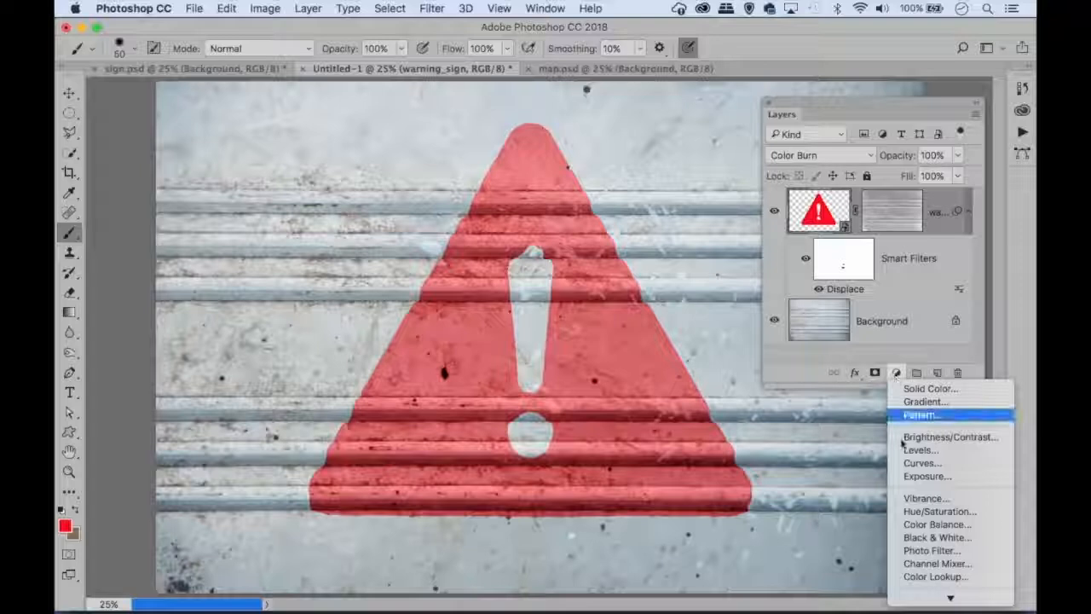
pyautogui.click(911, 463)
pyautogui.moveTo(260, 556); pyautogui.dragTo(281, 565)
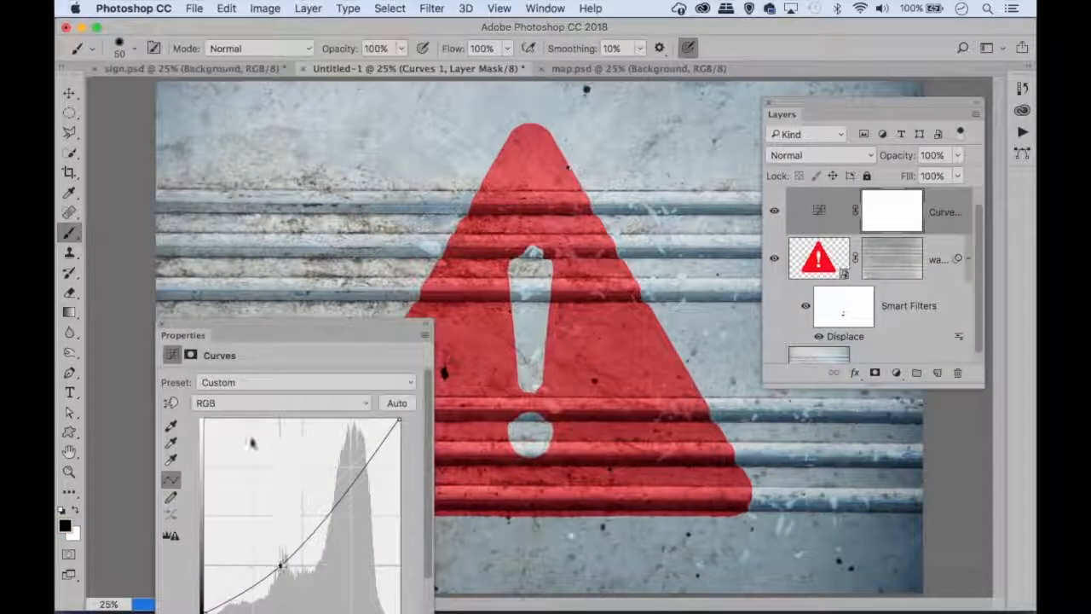
pyautogui.click(161, 323)
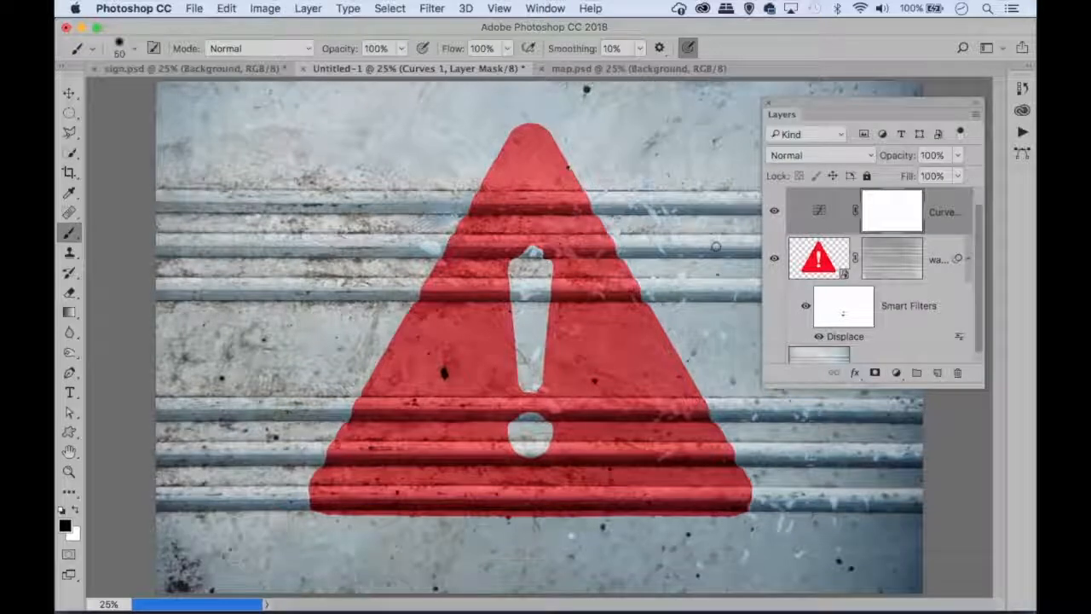